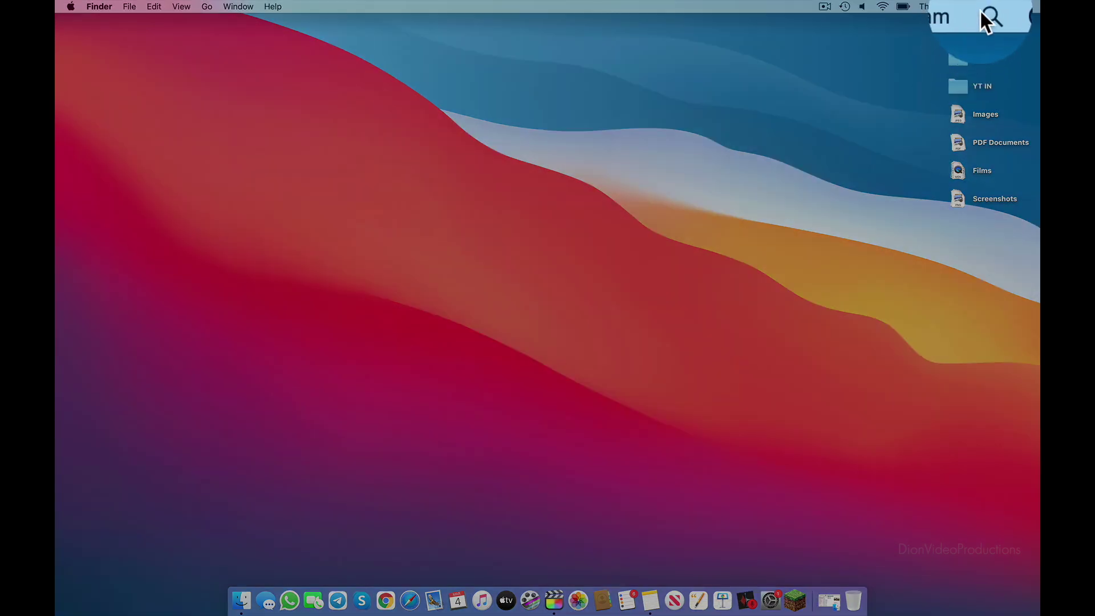
# Launch Disk Utility by searching 'disk' in Spotlight
pyautogui.click(984, 6)
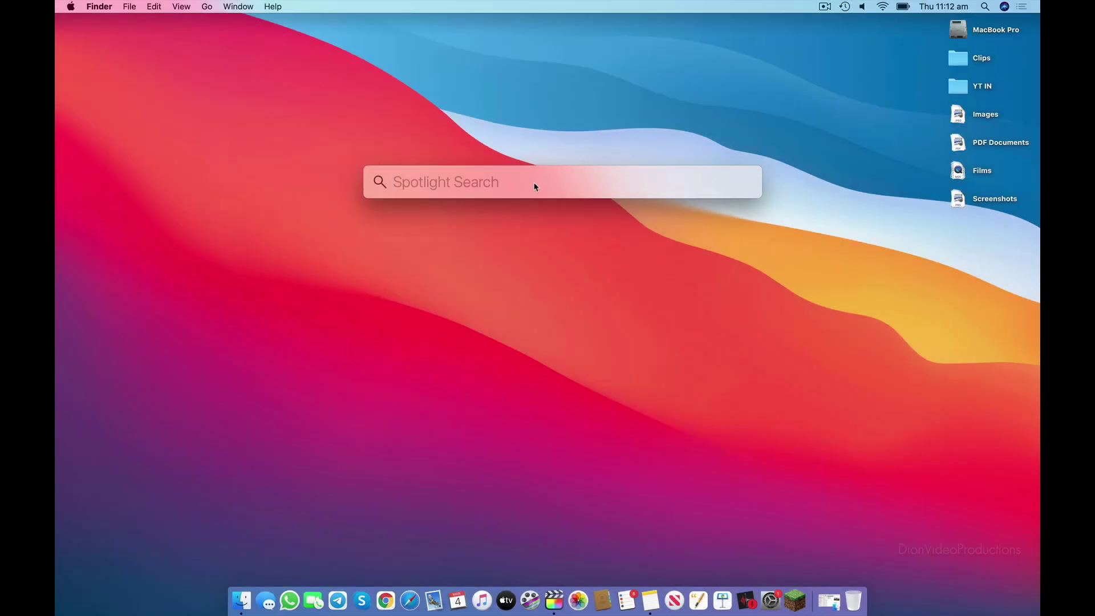
pyautogui.write('disk')
pyautogui.press('Return')
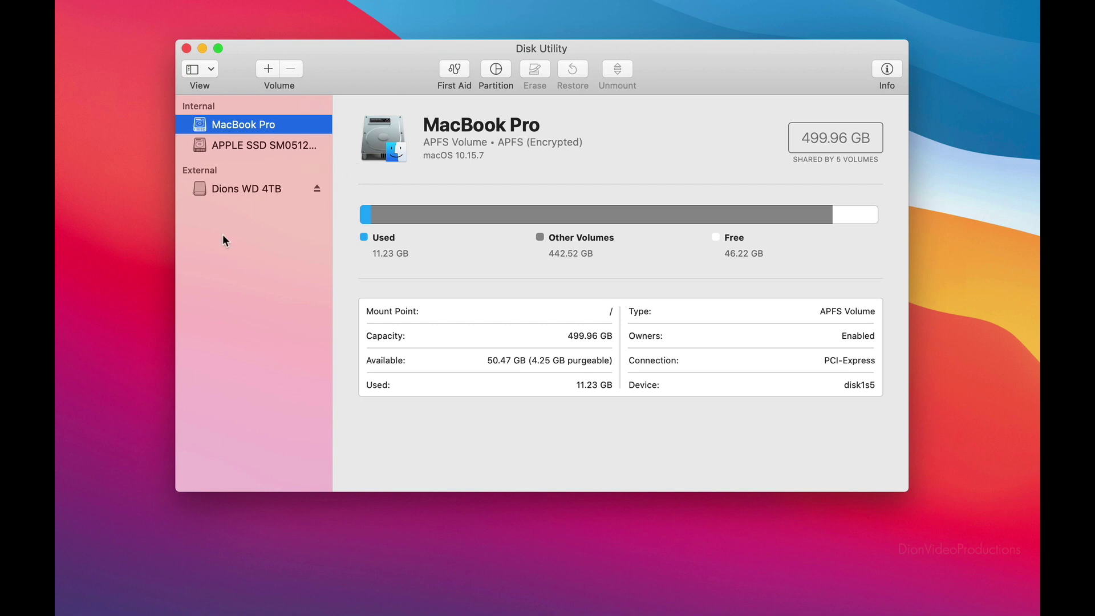
# Erase the Dions WD 4TB drive as Mac OS Extended (Journaled), named FCP EXT
pyautogui.click(289, 188)
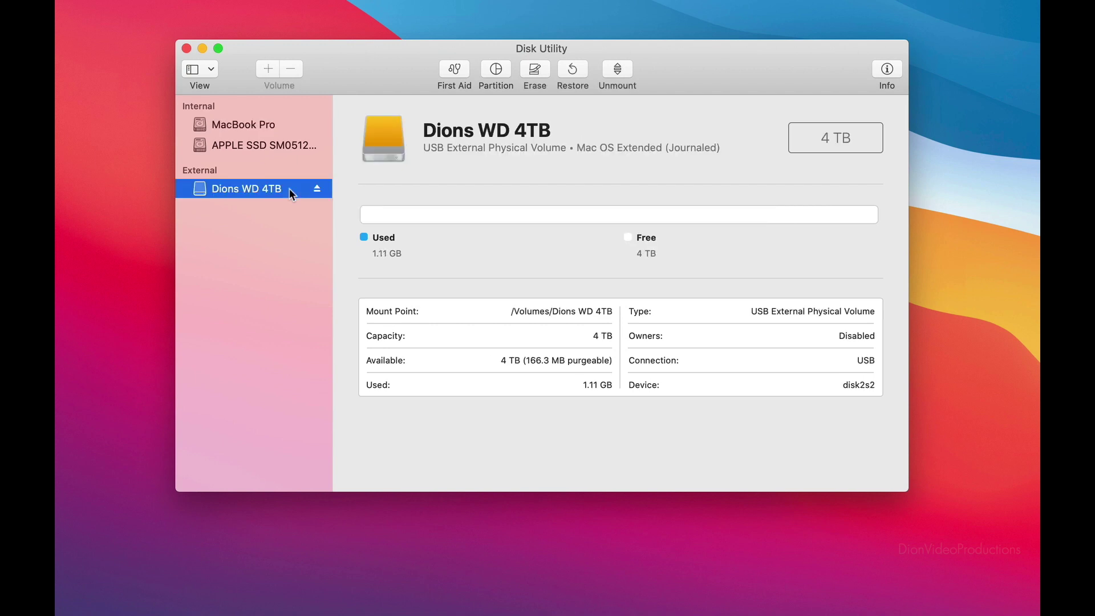
pyautogui.click(538, 69)
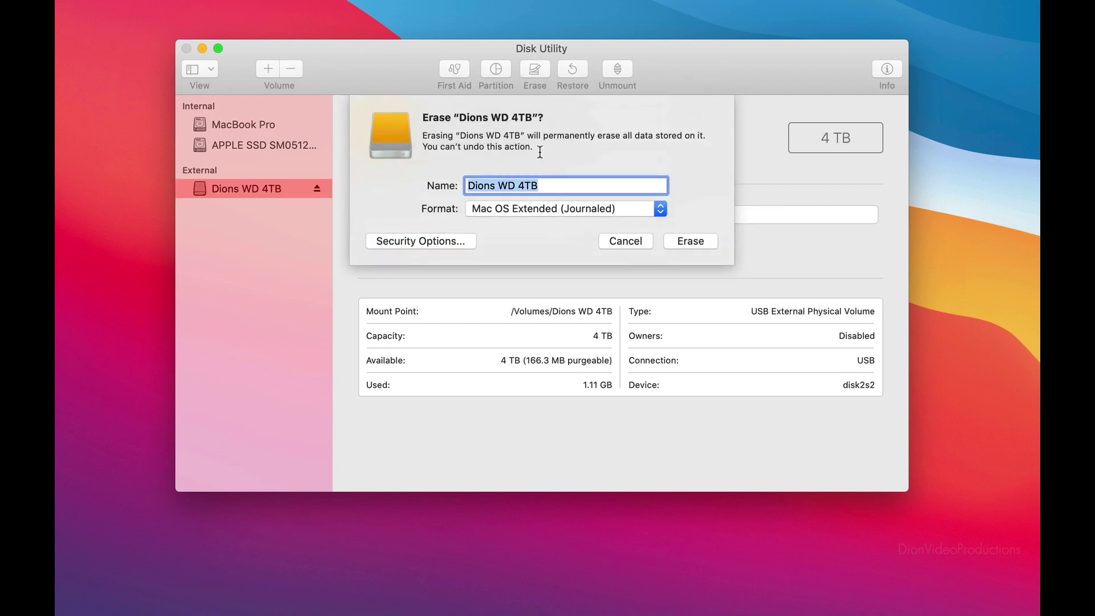
pyautogui.write('FCP EXT')
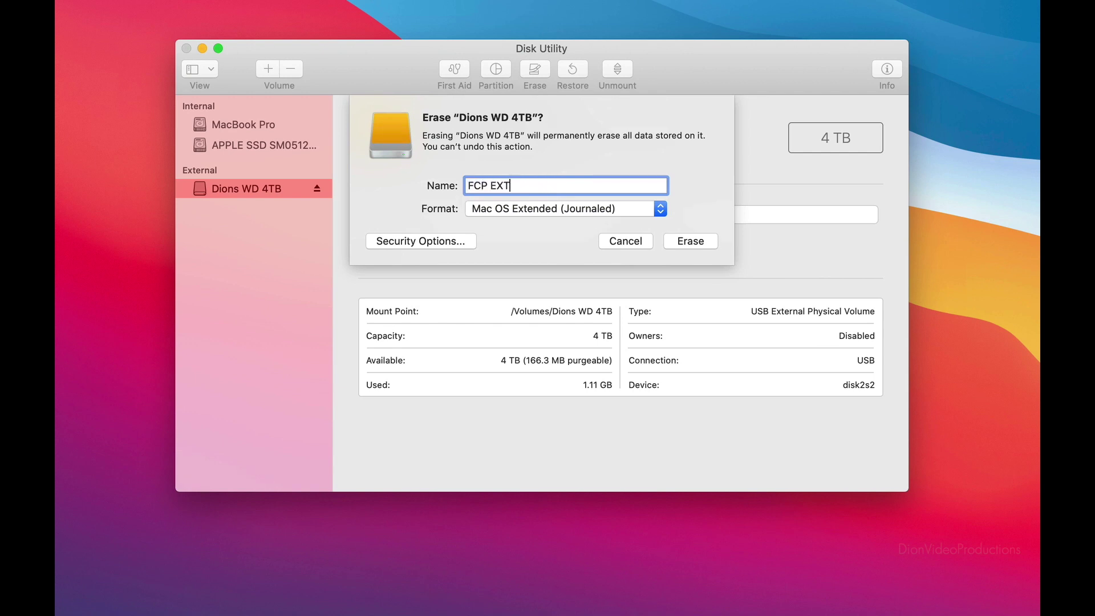
pyautogui.click(583, 212)
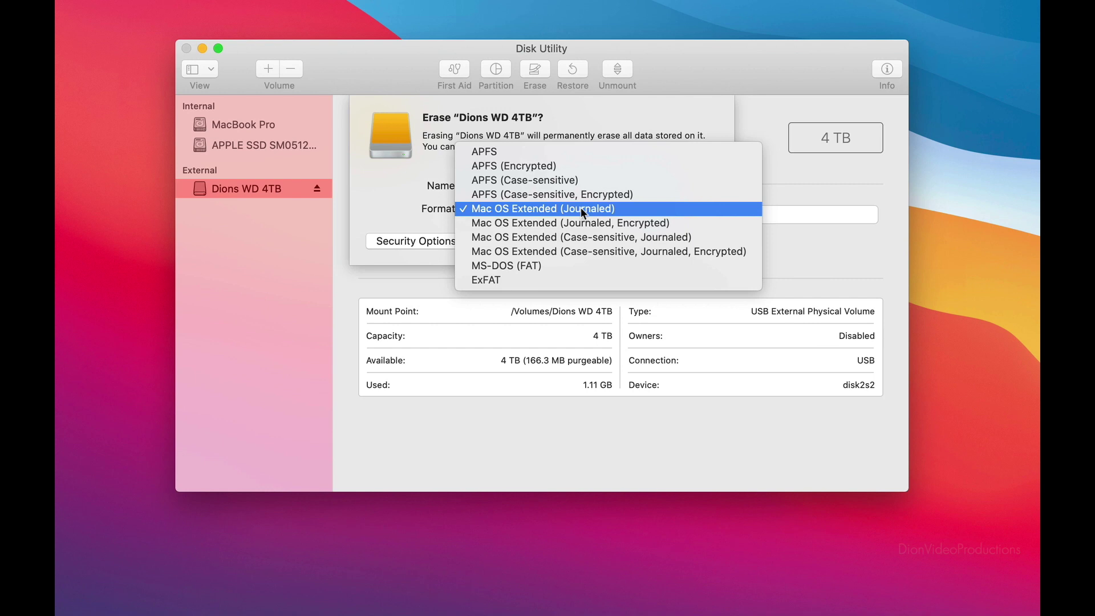
pyautogui.click(581, 210)
pyautogui.click(685, 241)
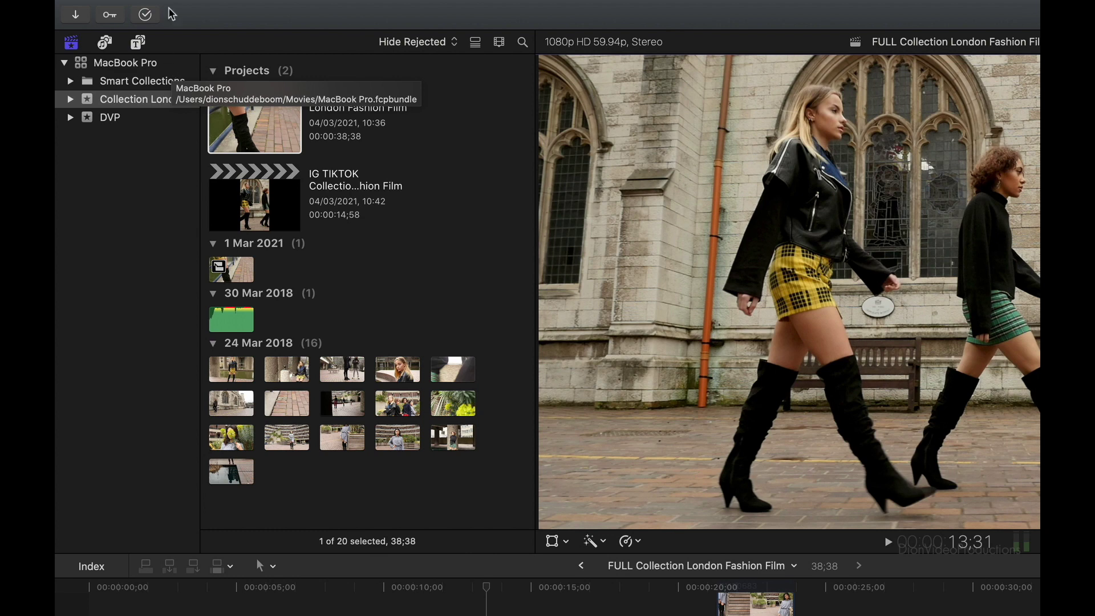
# Save a new library on FCP EXT, renaming 'Untitled' to 'External'
pyautogui.click(193, 7)
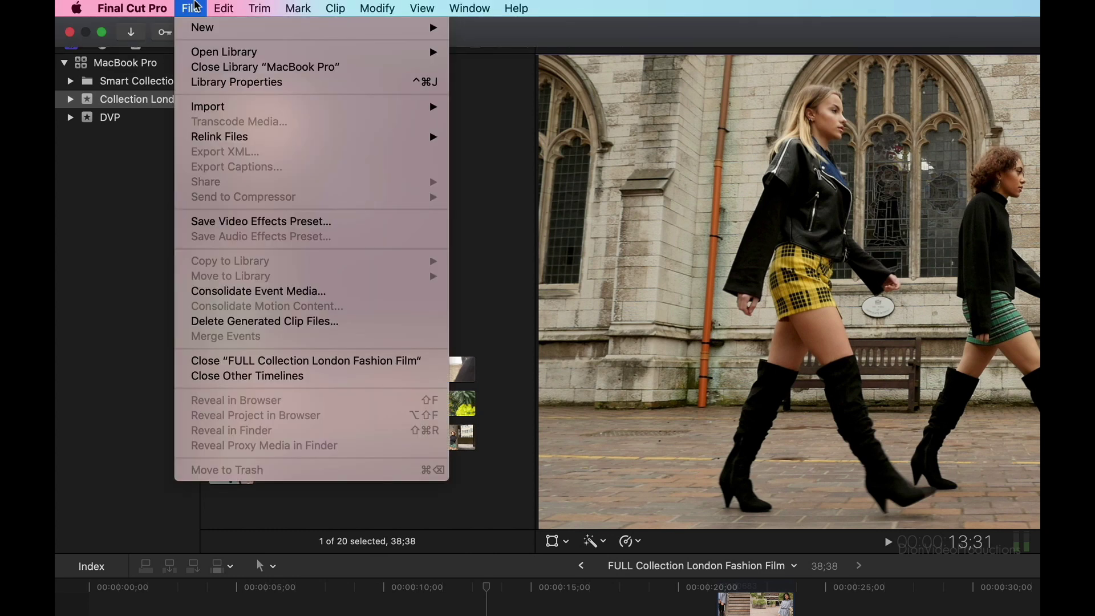
pyautogui.moveTo(201, 28)
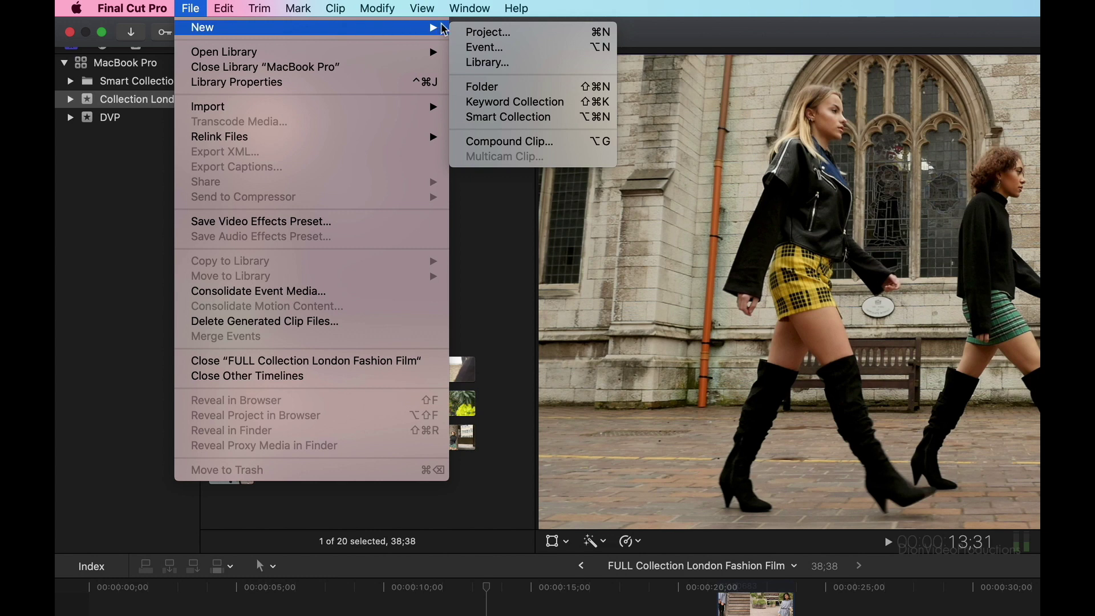
pyautogui.click(511, 64)
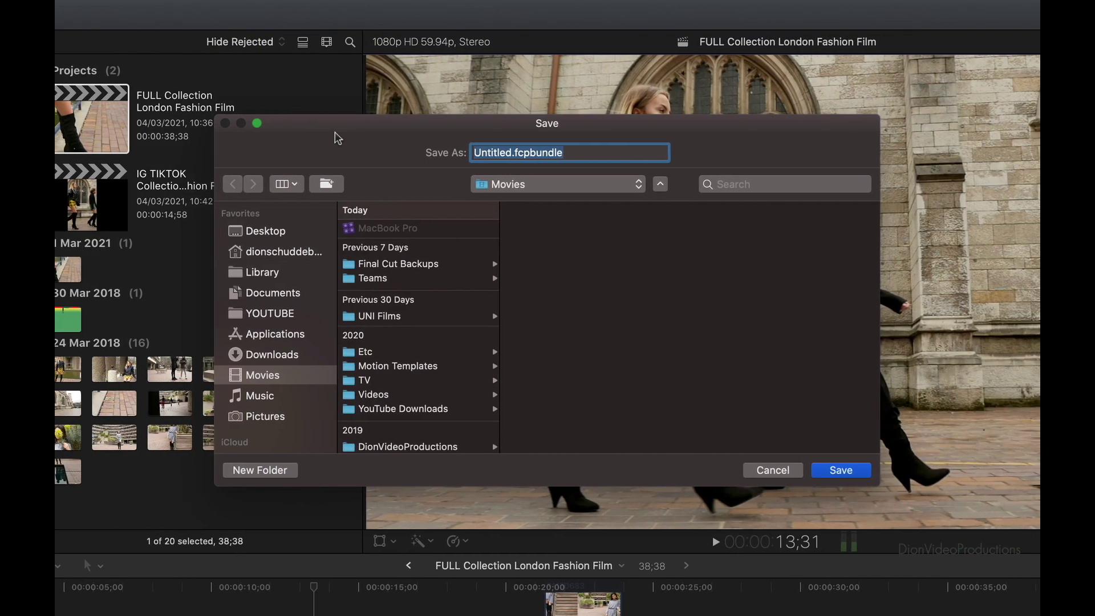
pyautogui.scroll(-1, 263, 348)
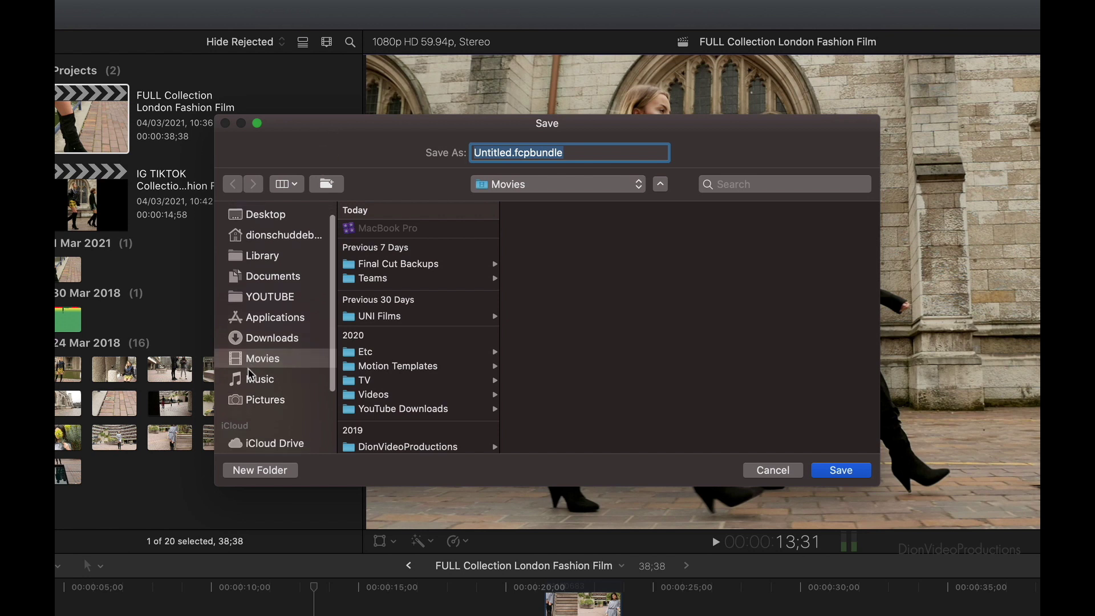
pyautogui.scroll(-4, 262, 348)
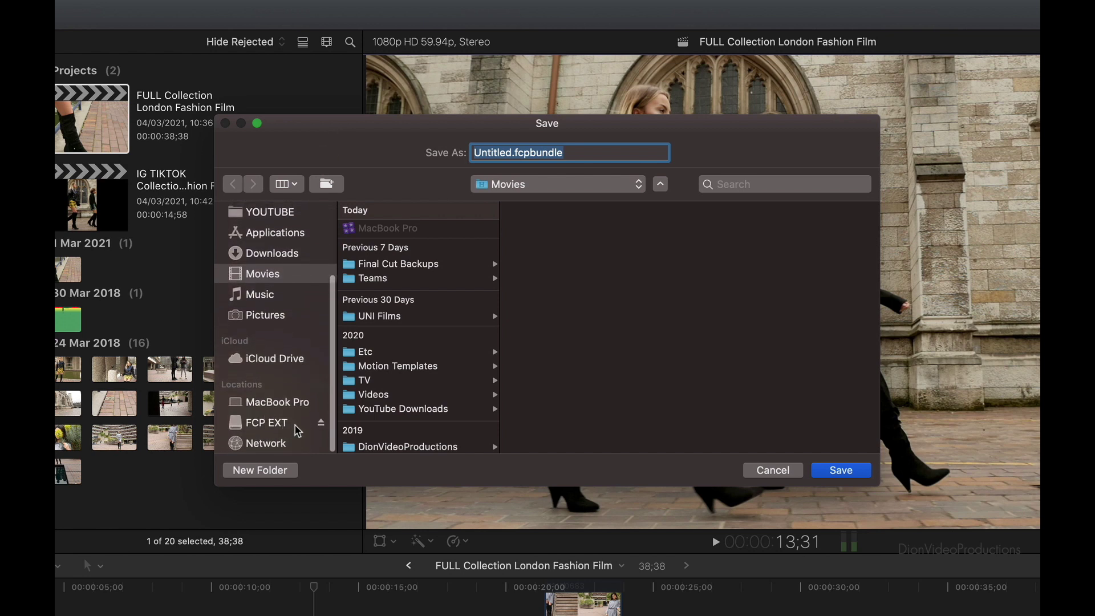
pyautogui.click(297, 431)
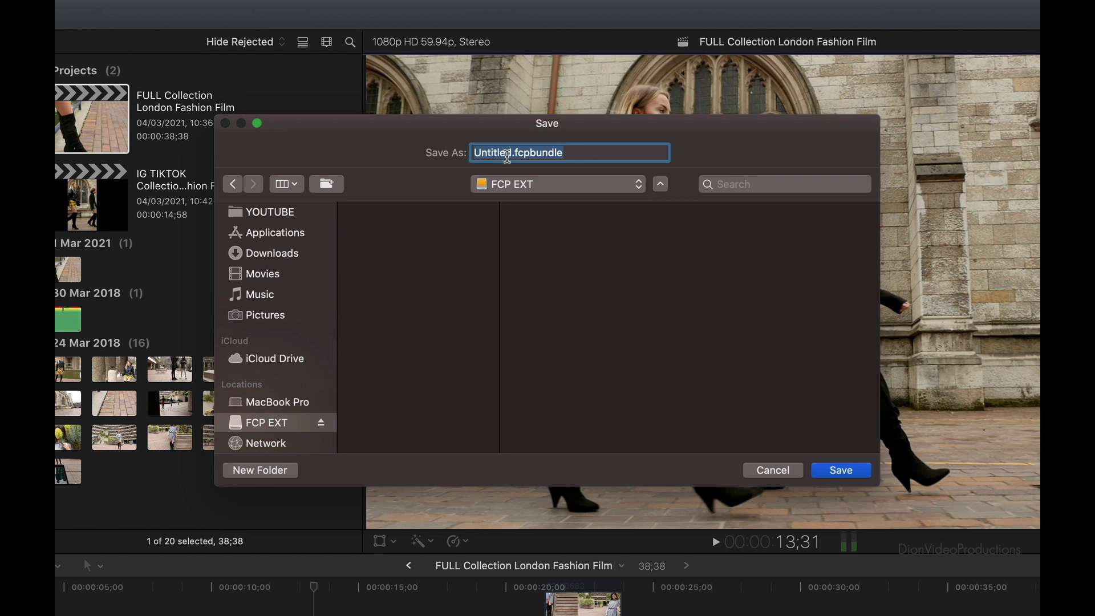
pyautogui.doubleClick(511, 152)
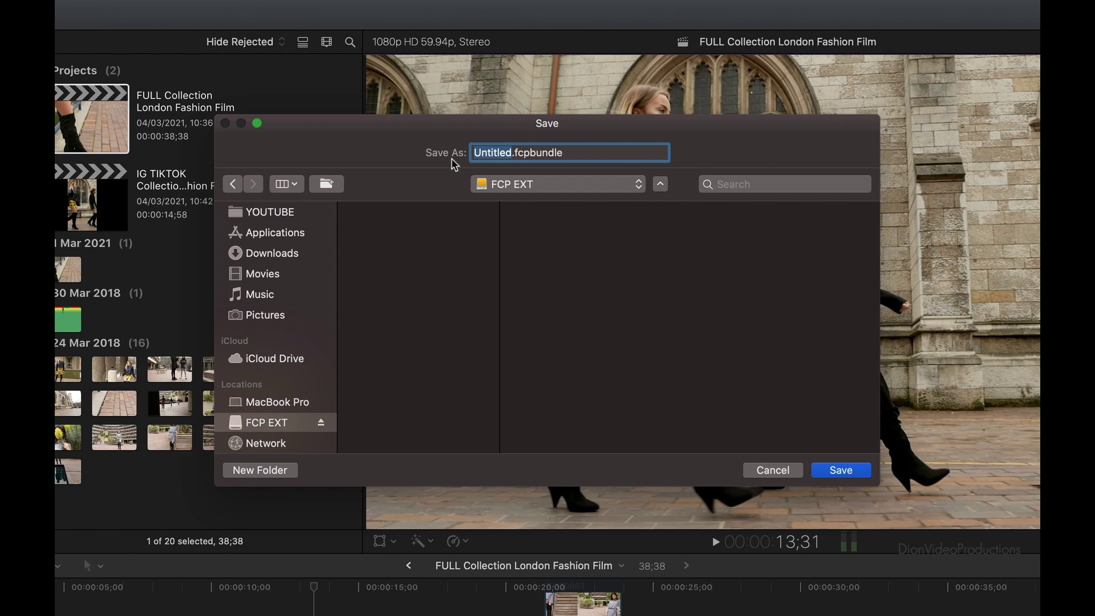
pyautogui.press('BackSpace')
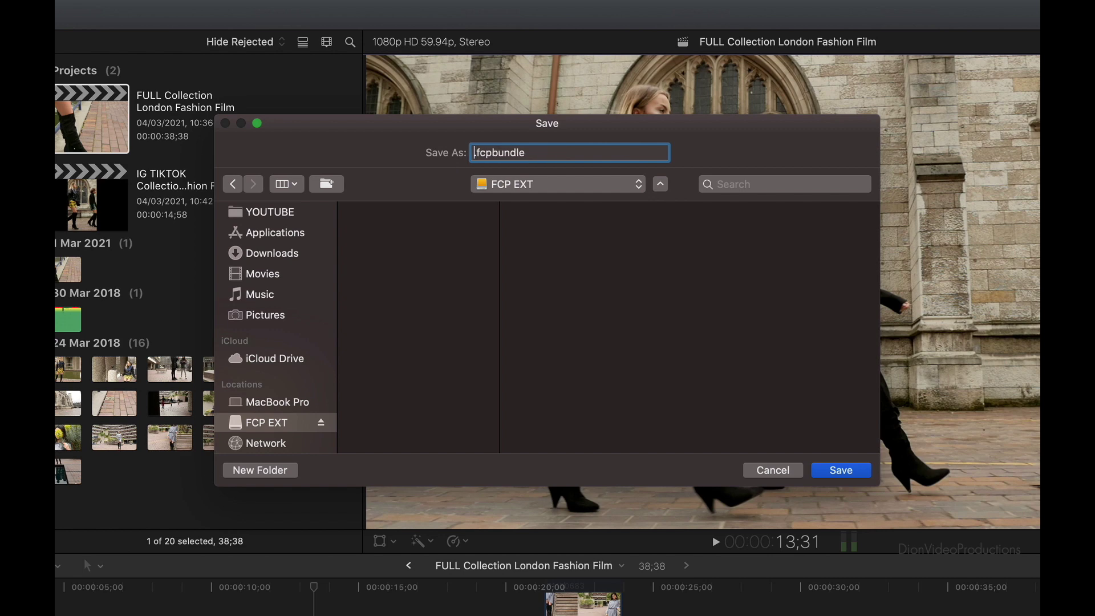
pyautogui.write('External')
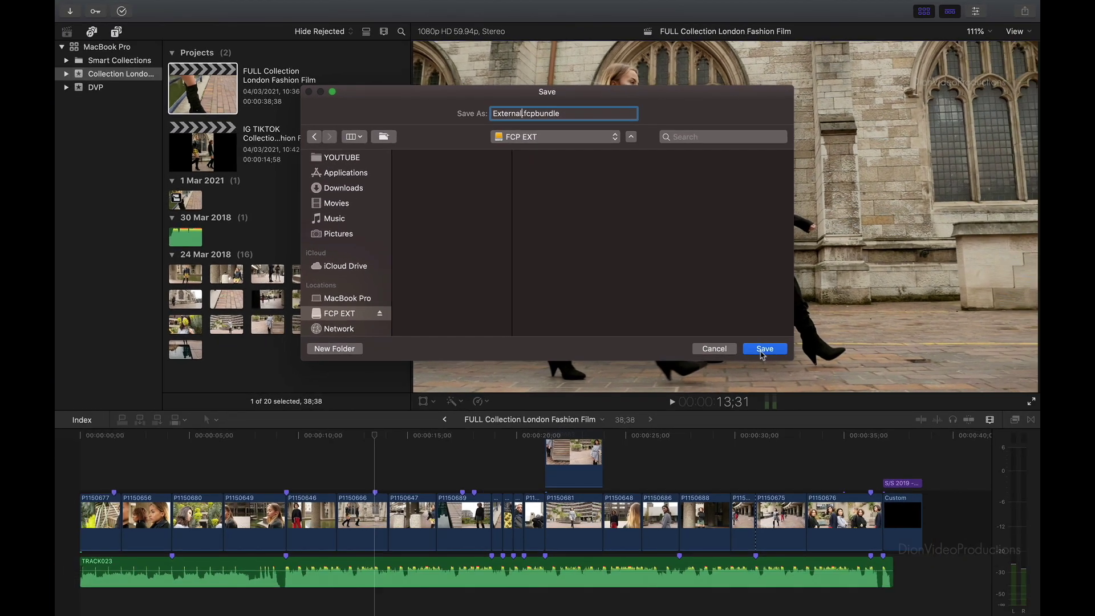
pyautogui.click(838, 478)
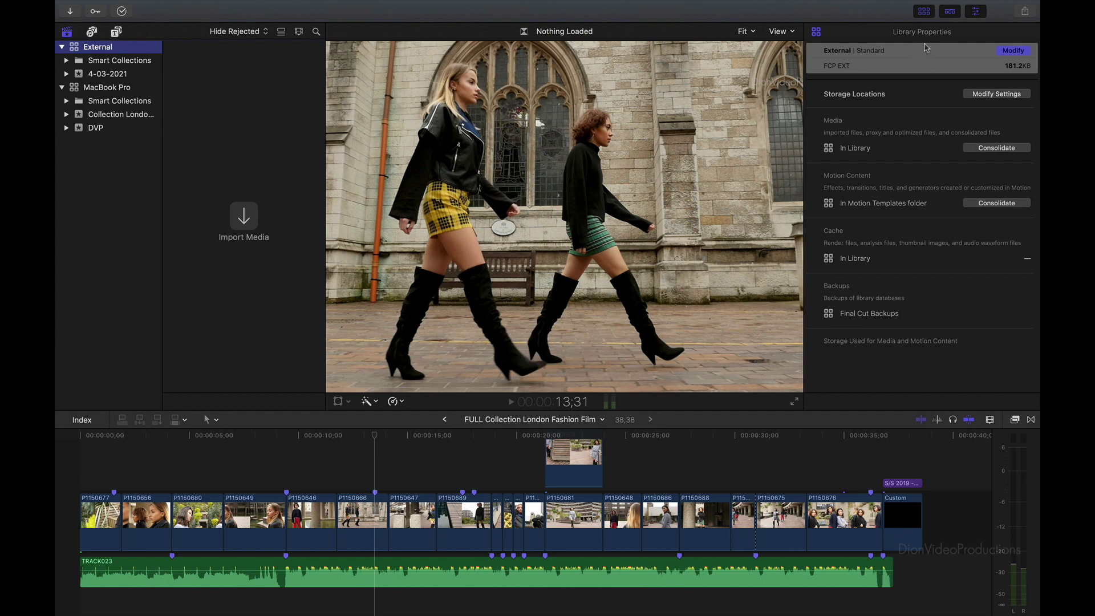
# Show the External library's properties and keep imported media stored inside the library
pyautogui.click(152, 6)
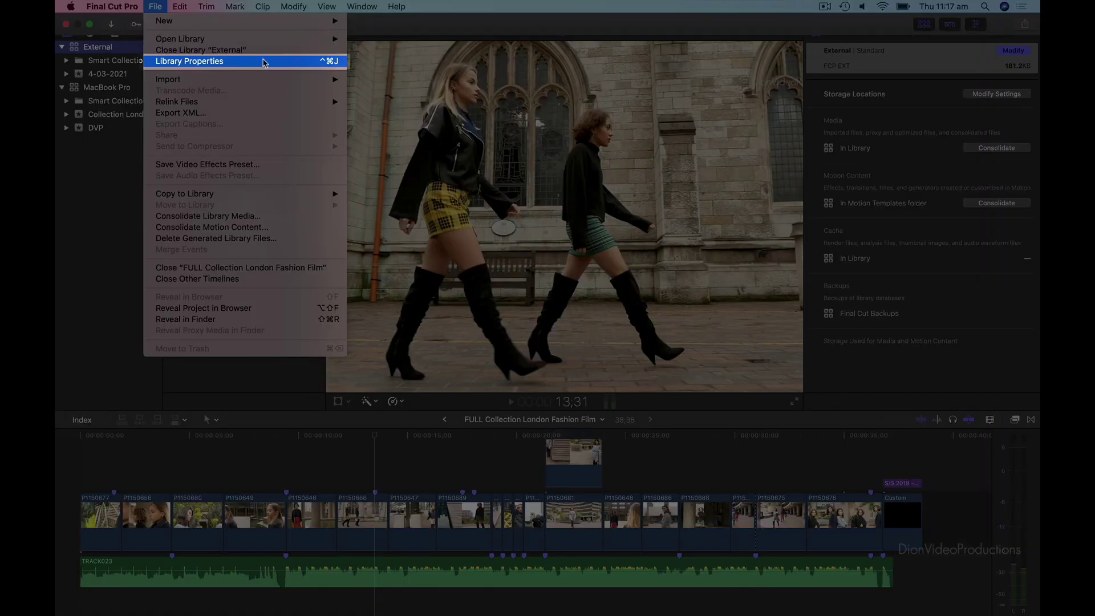
pyautogui.click(264, 62)
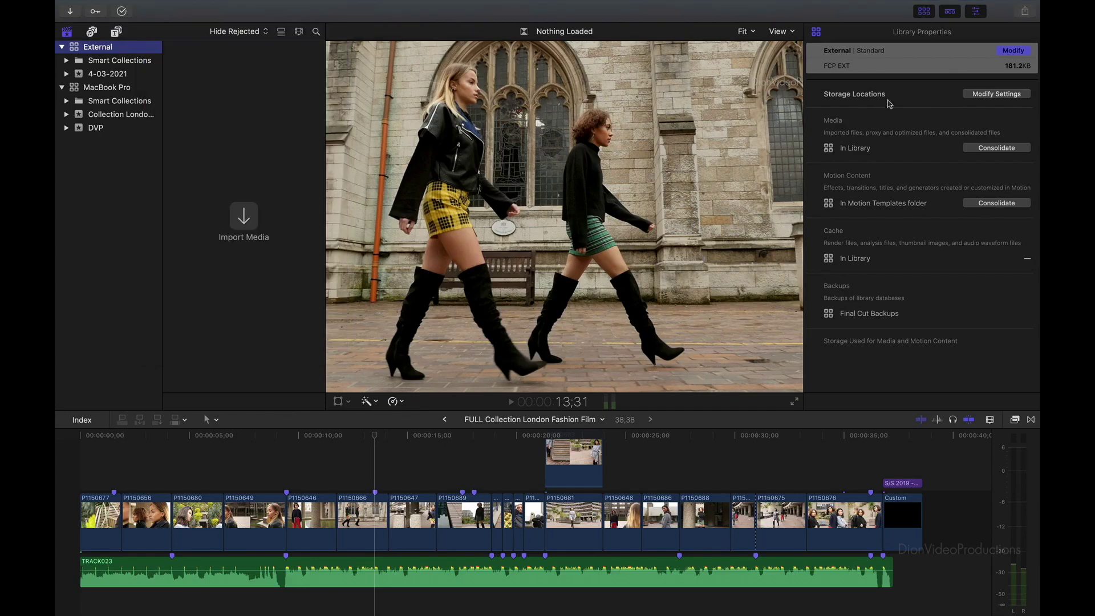
pyautogui.click(995, 95)
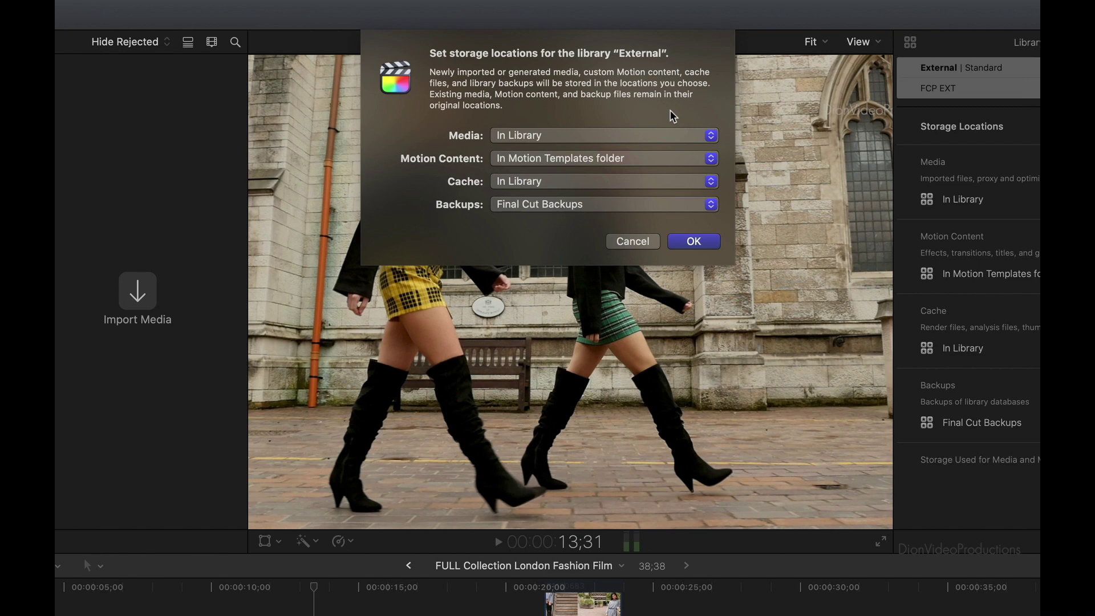
pyautogui.click(655, 137)
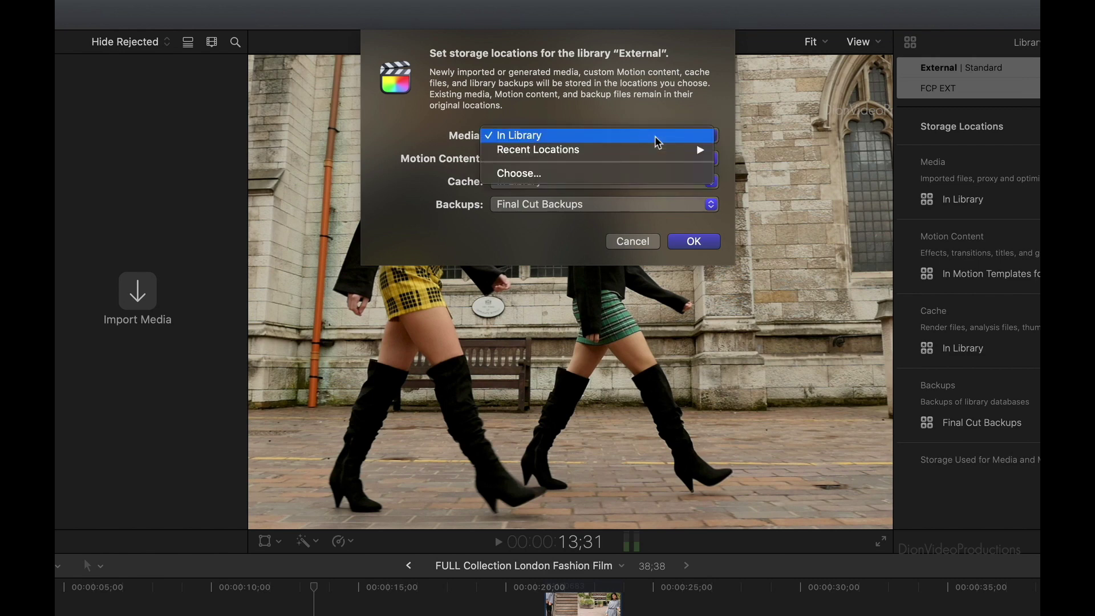
pyautogui.click(553, 136)
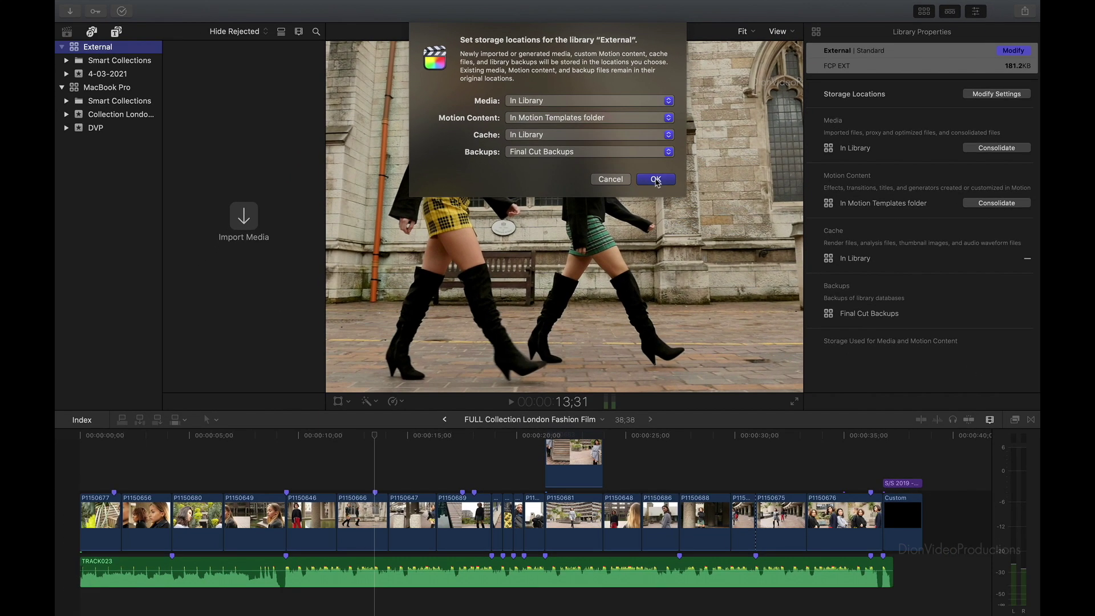
pyautogui.click(666, 196)
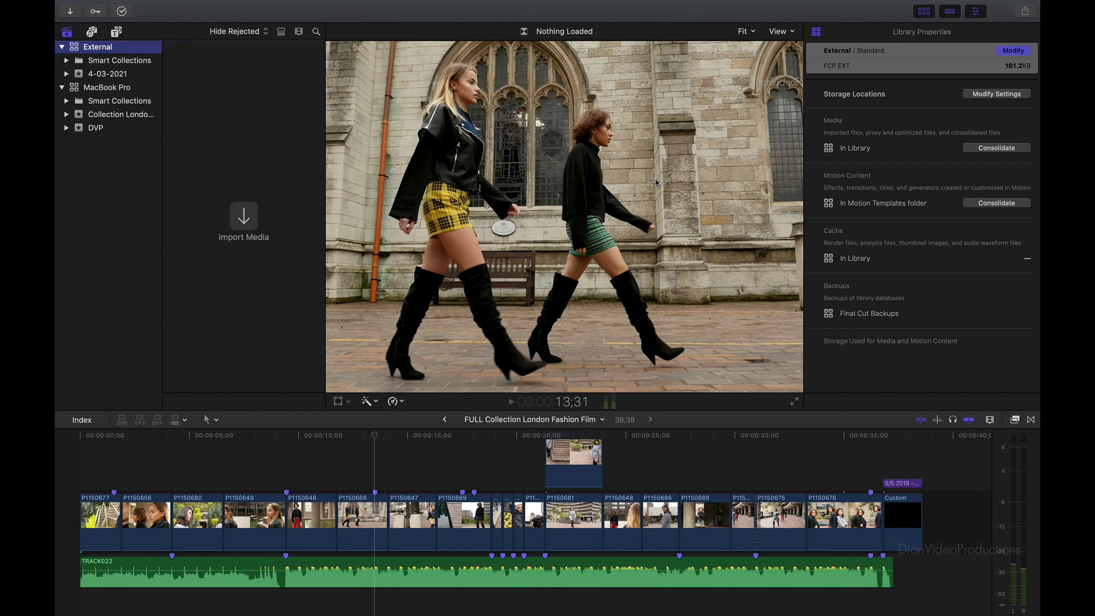
# Import all six clips into a new 'Fashion' event in the External library
pyautogui.click(975, 14)
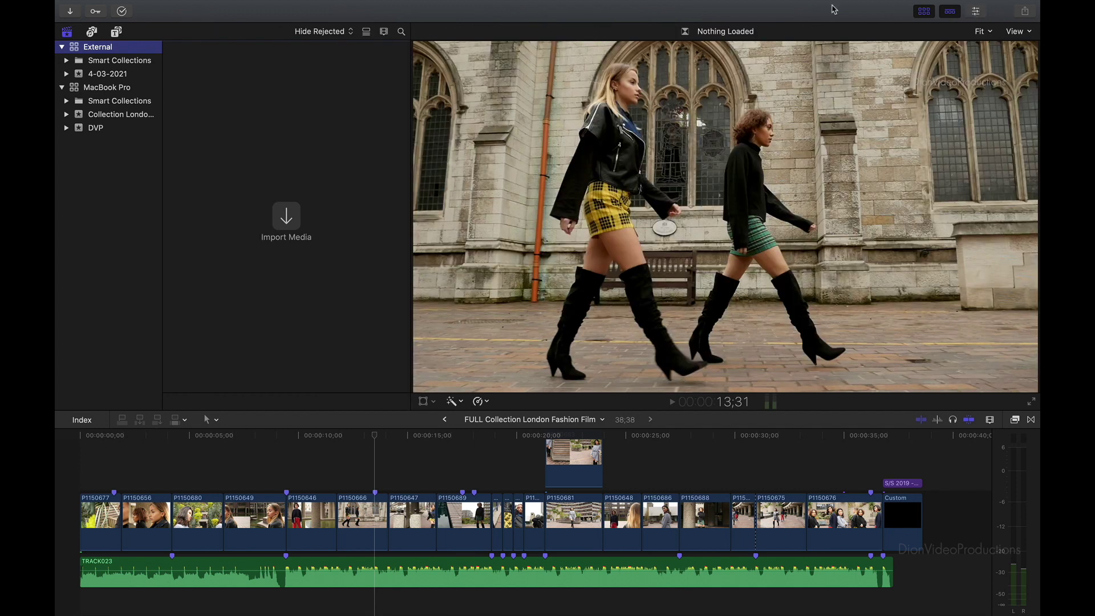
pyautogui.click(69, 11)
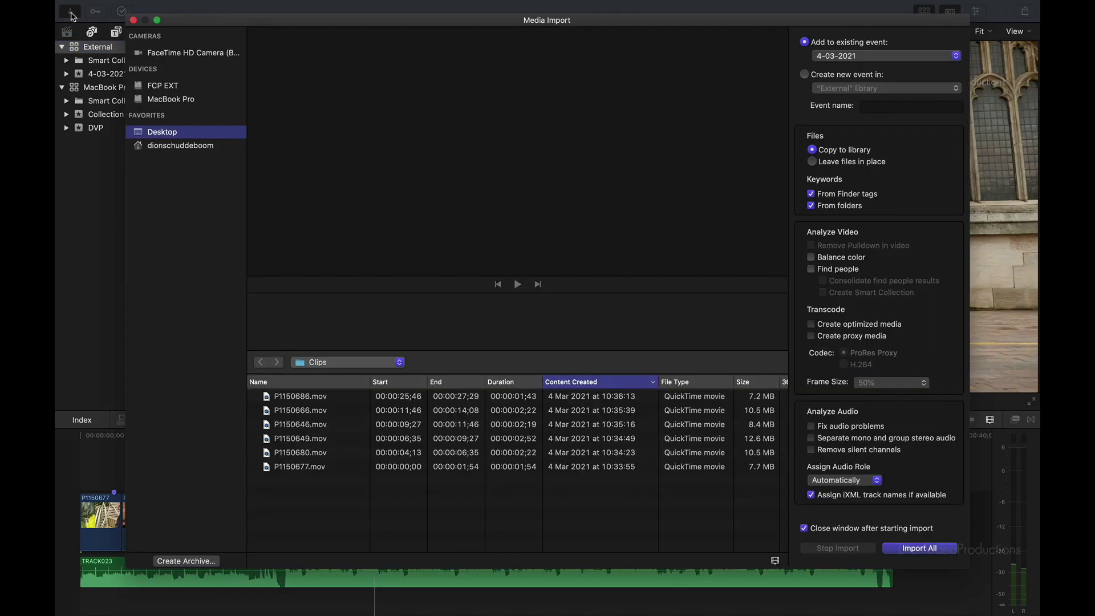
pyautogui.click(359, 504)
pyautogui.press('super+a')
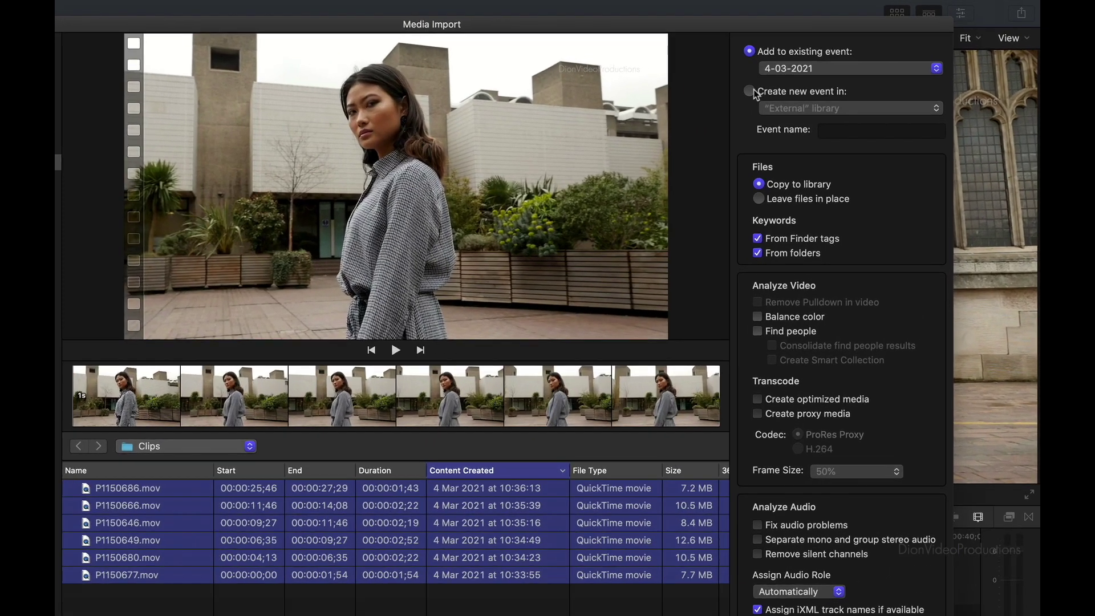
pyautogui.click(751, 92)
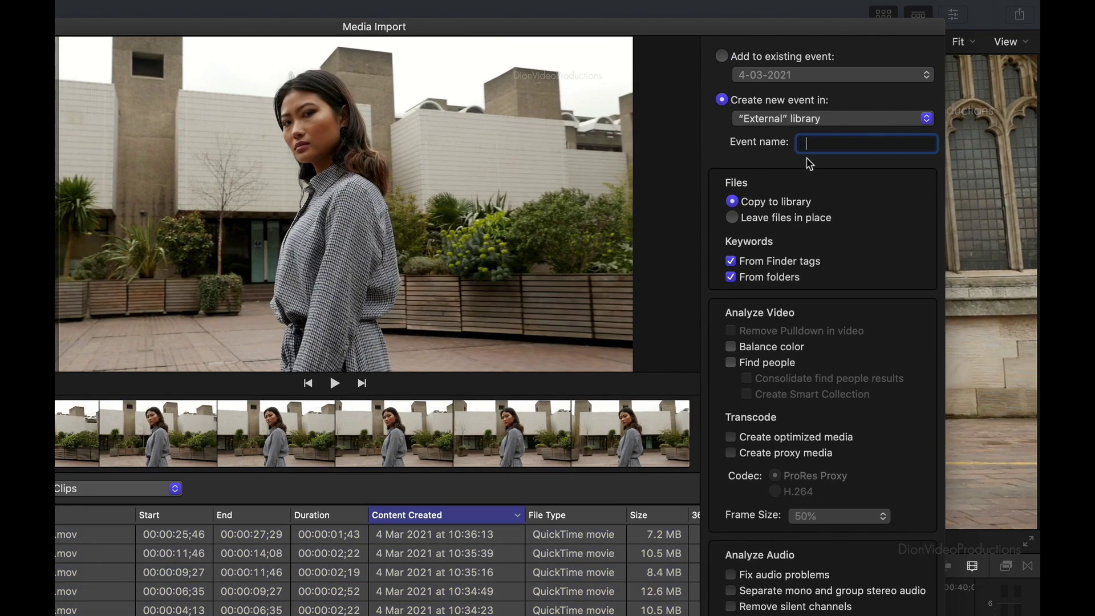
pyautogui.write('Fashion')
pyautogui.click(818, 119)
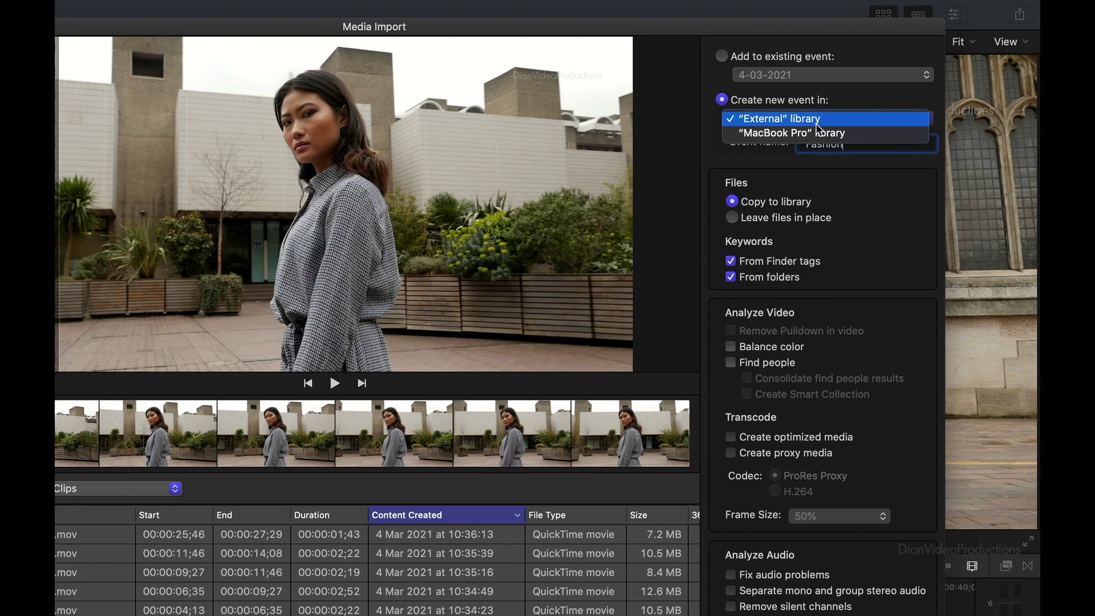
pyautogui.click(817, 121)
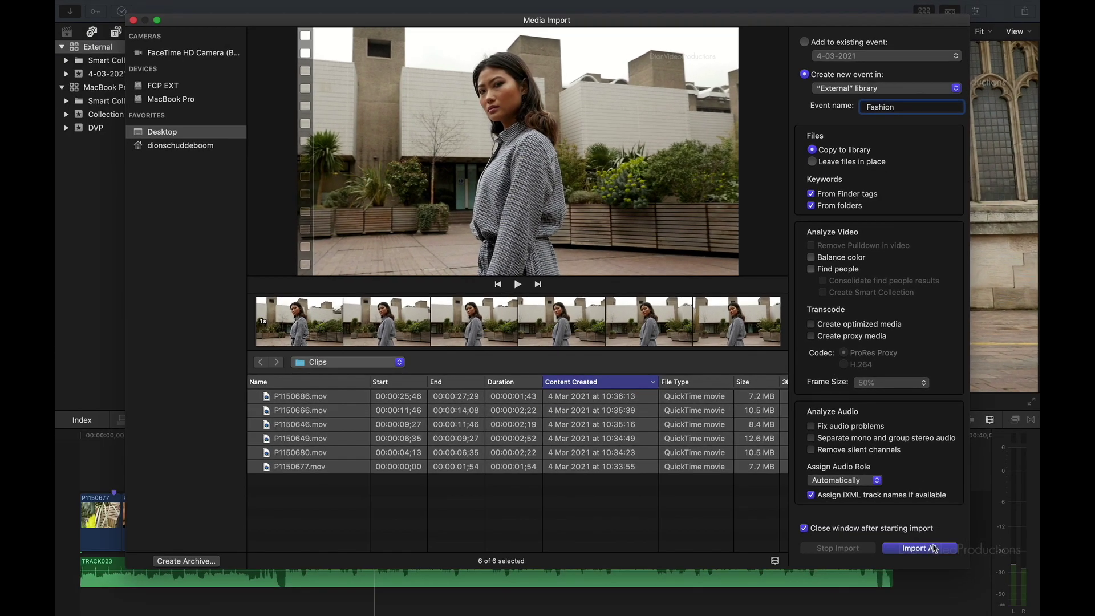
pyautogui.click(933, 548)
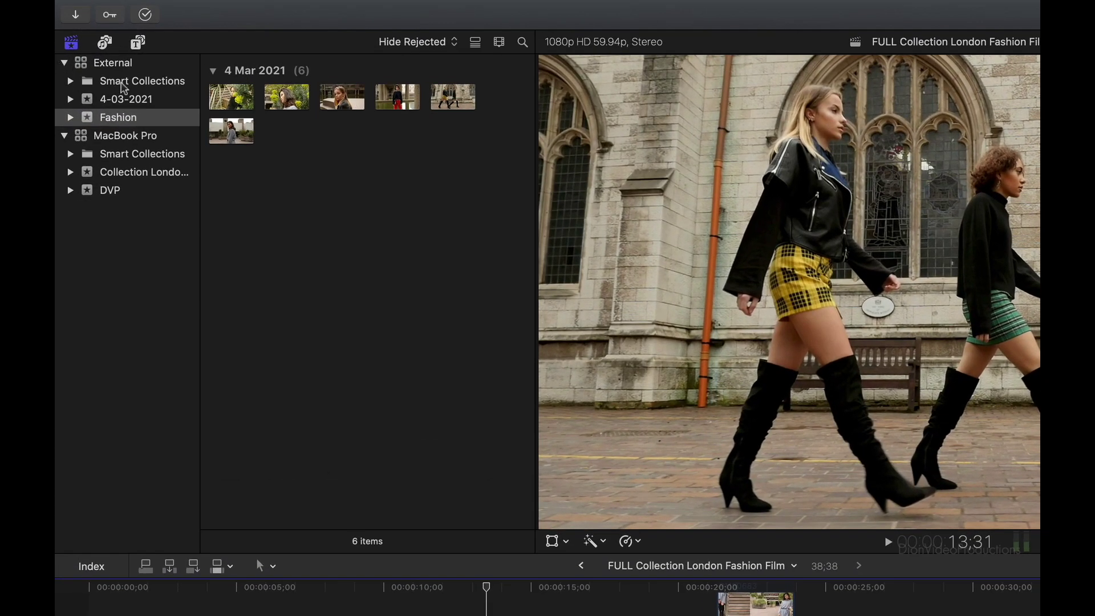
# Create a project named 'Fasion' with automatic settings in the Fashion event
pyautogui.click(140, 93)
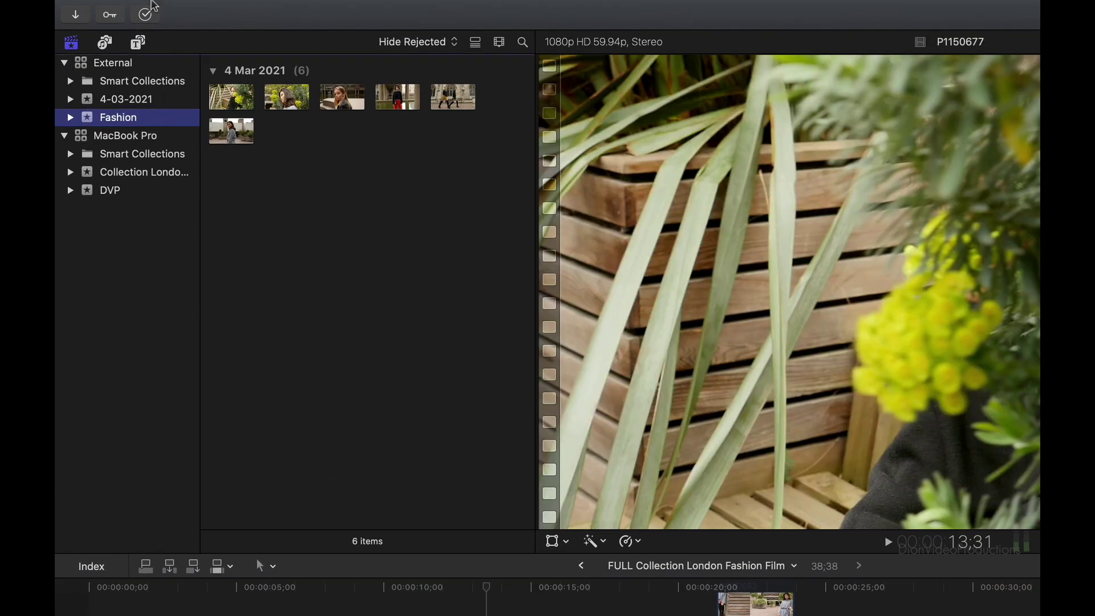
pyautogui.click(189, 7)
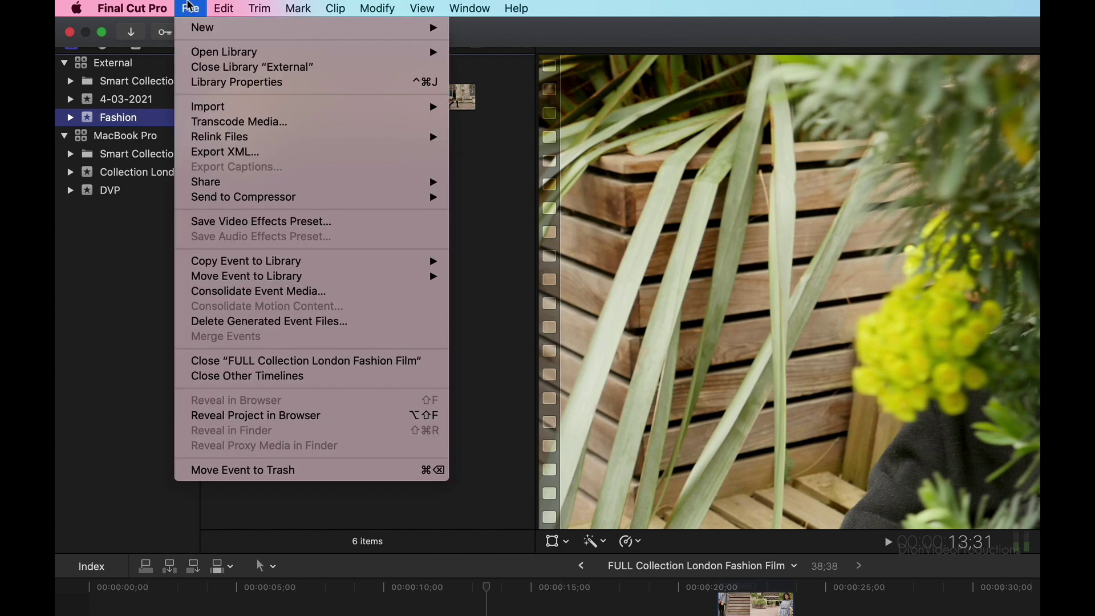
pyautogui.moveTo(203, 27)
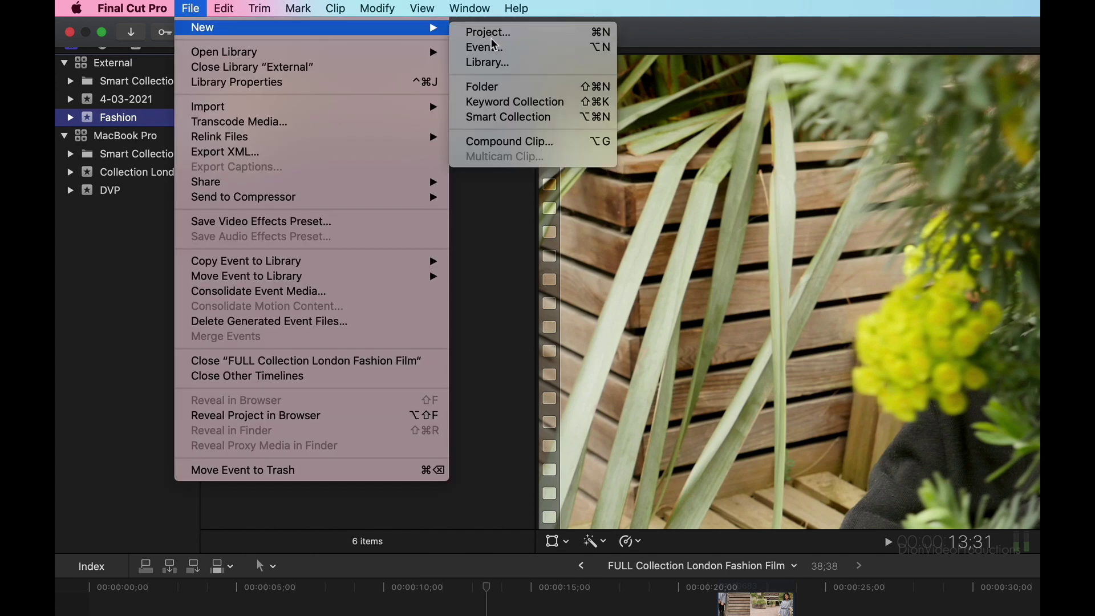
pyautogui.click(489, 35)
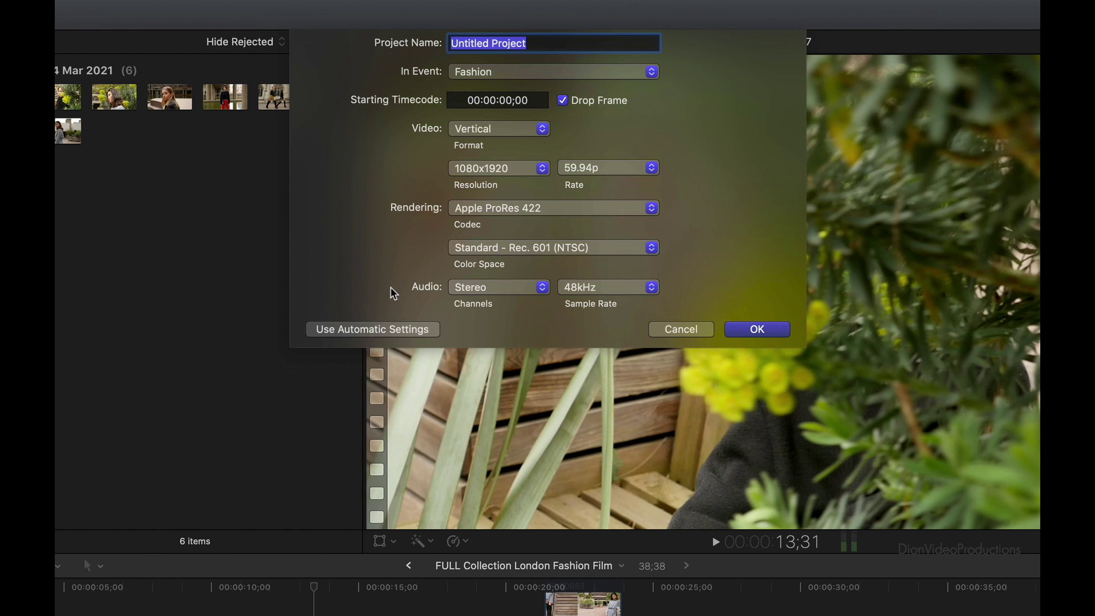
pyautogui.click(405, 329)
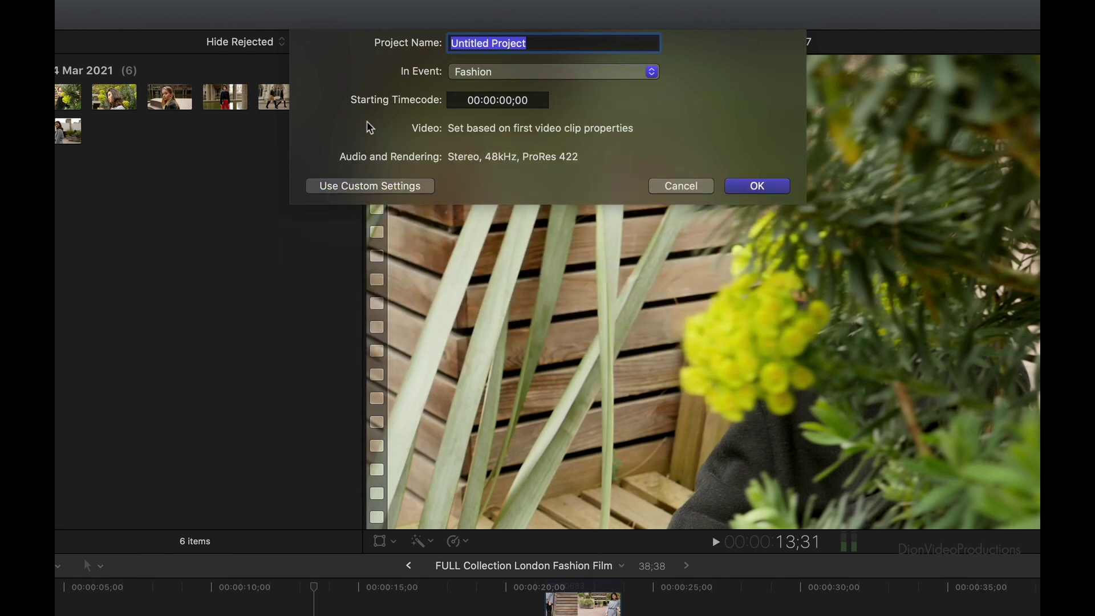
pyautogui.write('Fasion')
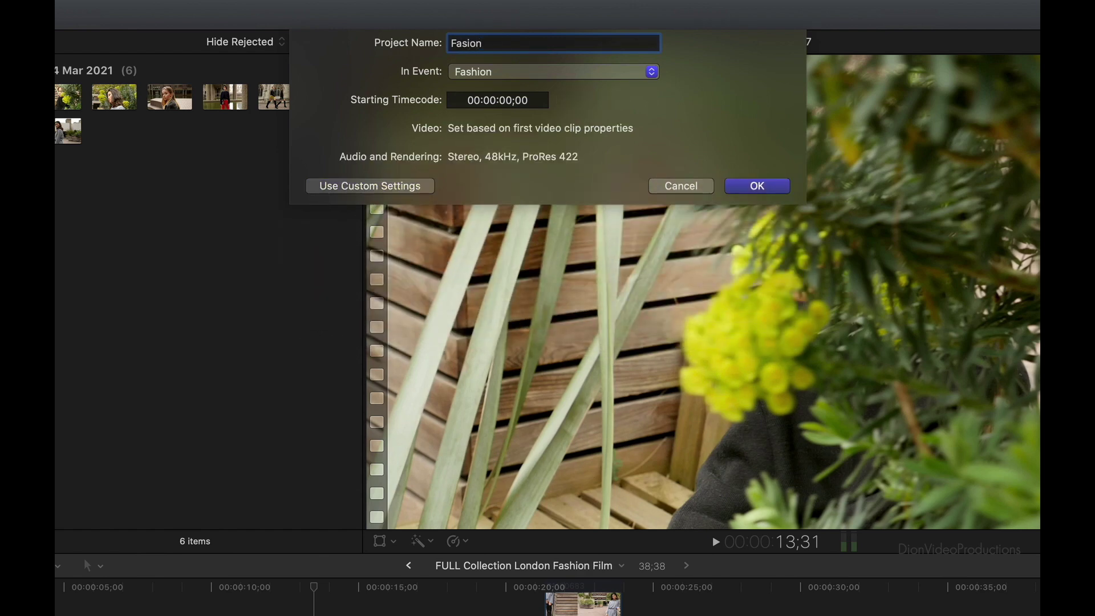
pyautogui.press('Return')
# Put all six Fashion event clips on the project timeline and play it back
pyautogui.press('super+a')
pyautogui.moveTo(185, 166)
pyautogui.mouseDown()
pyautogui.moveTo(197, 168)
pyautogui.moveTo(91, 516)
pyautogui.mouseUp()
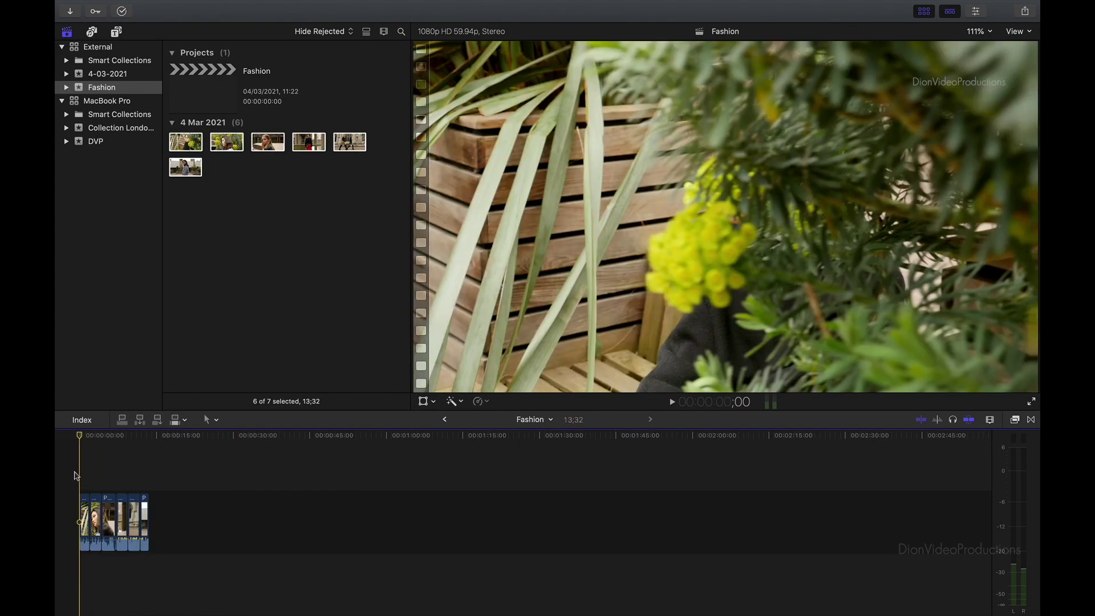
pyautogui.press('space')
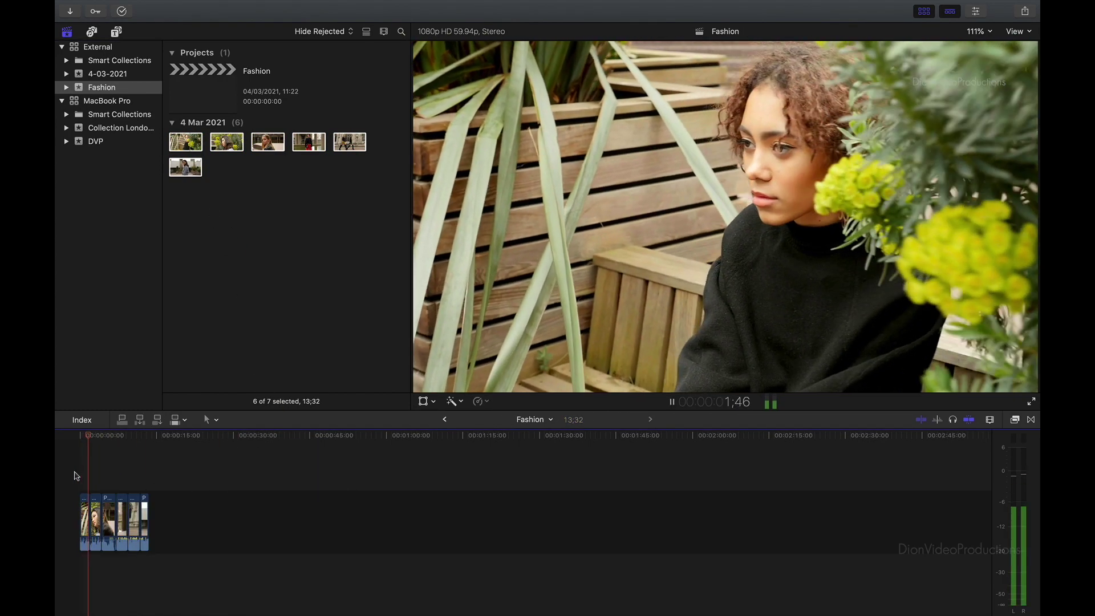
pyautogui.press('space')
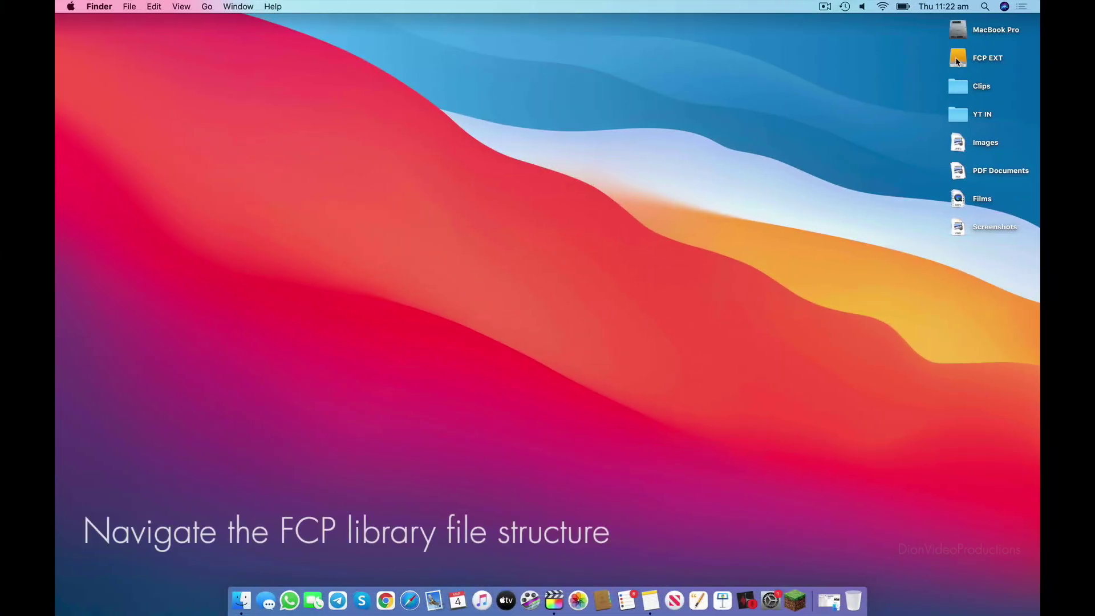
# Open the External library package to Fashion > Original Media and preview P1150686.mov
pyautogui.doubleClick(958, 59)
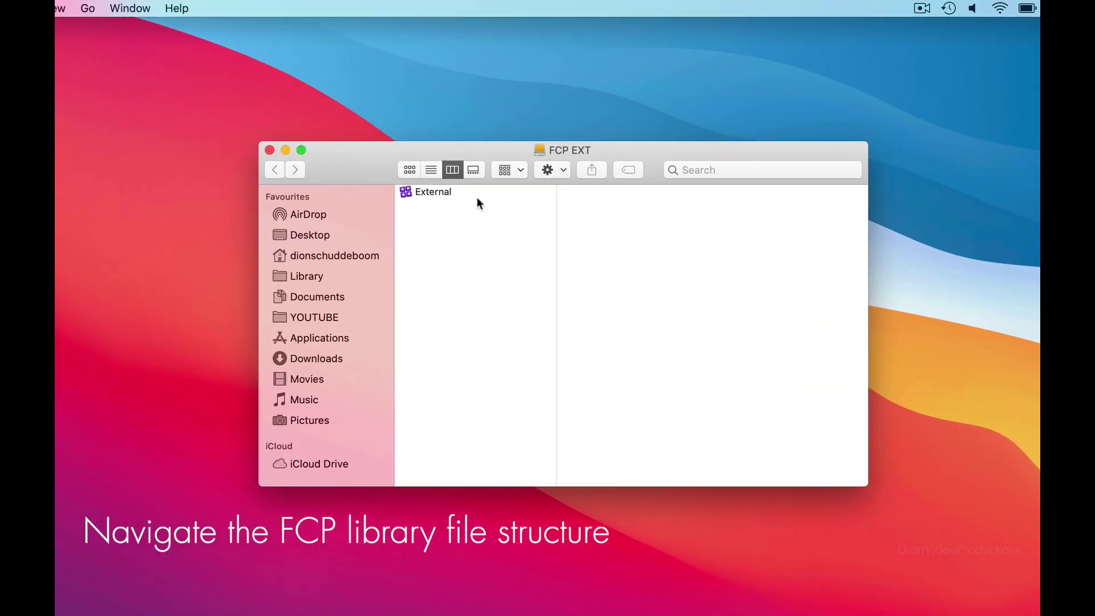
pyautogui.click(476, 196)
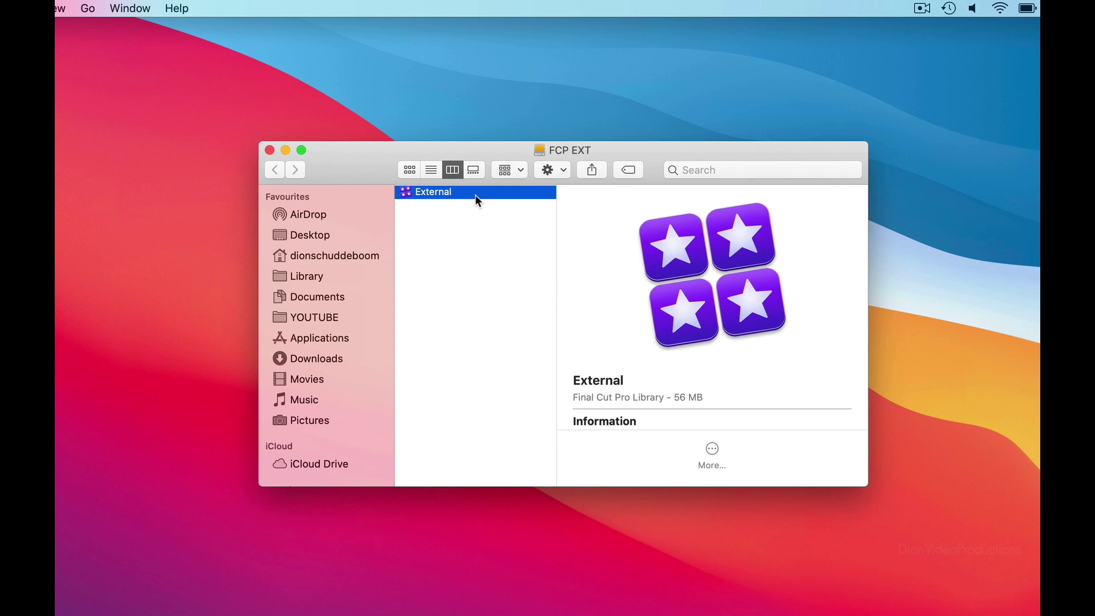
pyautogui.rightClick(477, 200)
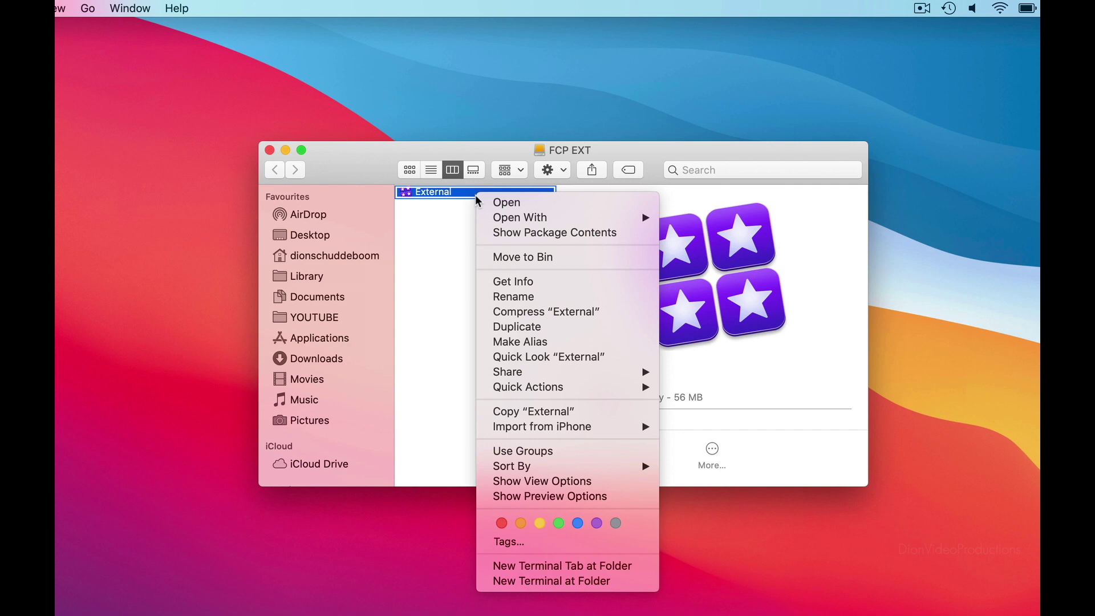
pyautogui.click(596, 235)
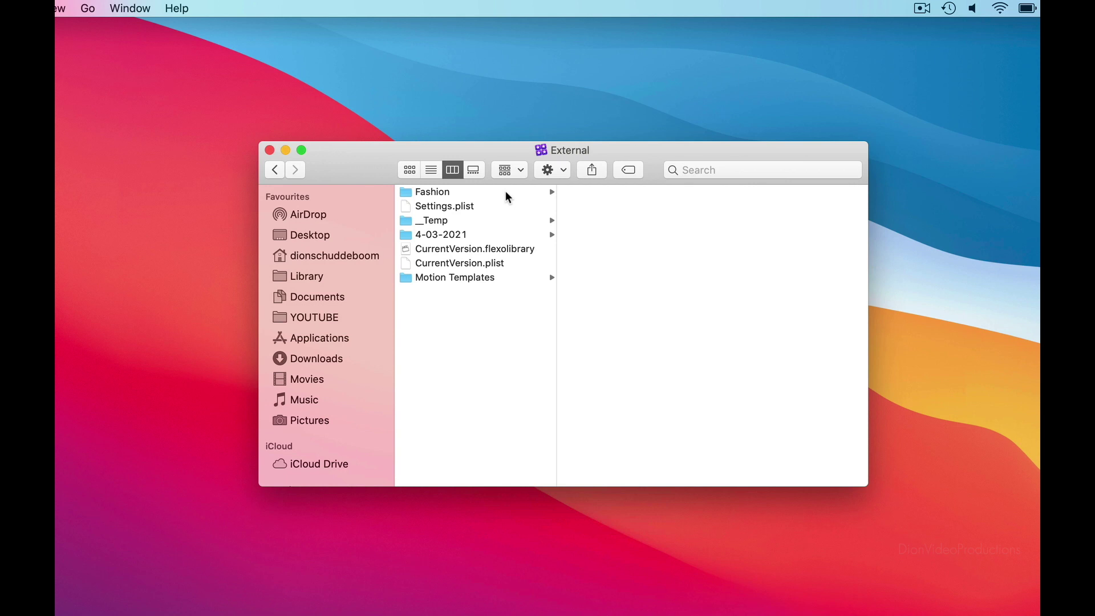
pyautogui.click(497, 193)
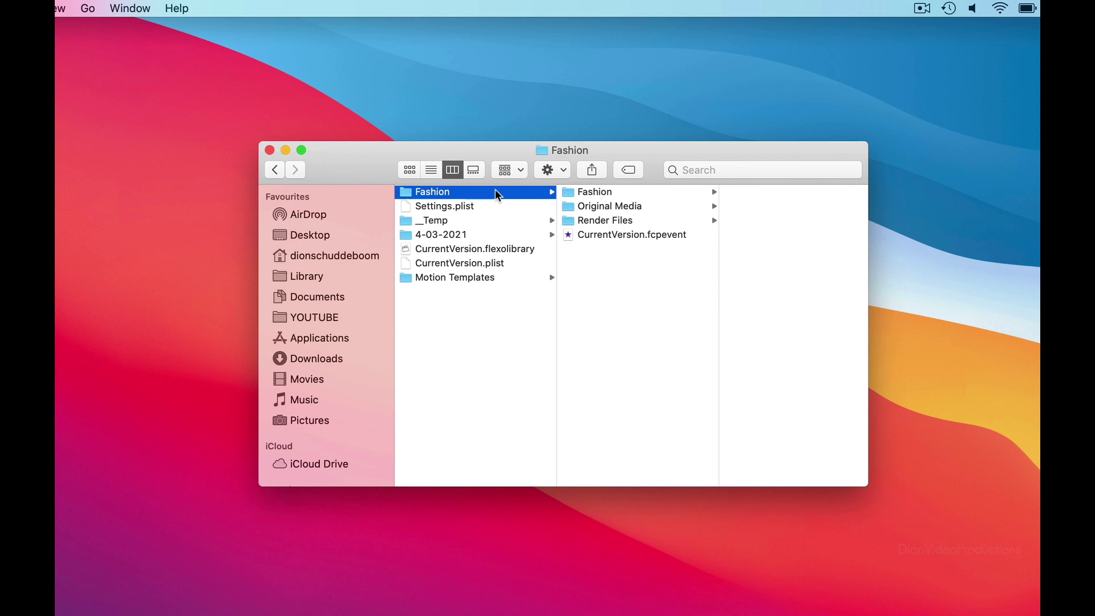
pyautogui.click(622, 208)
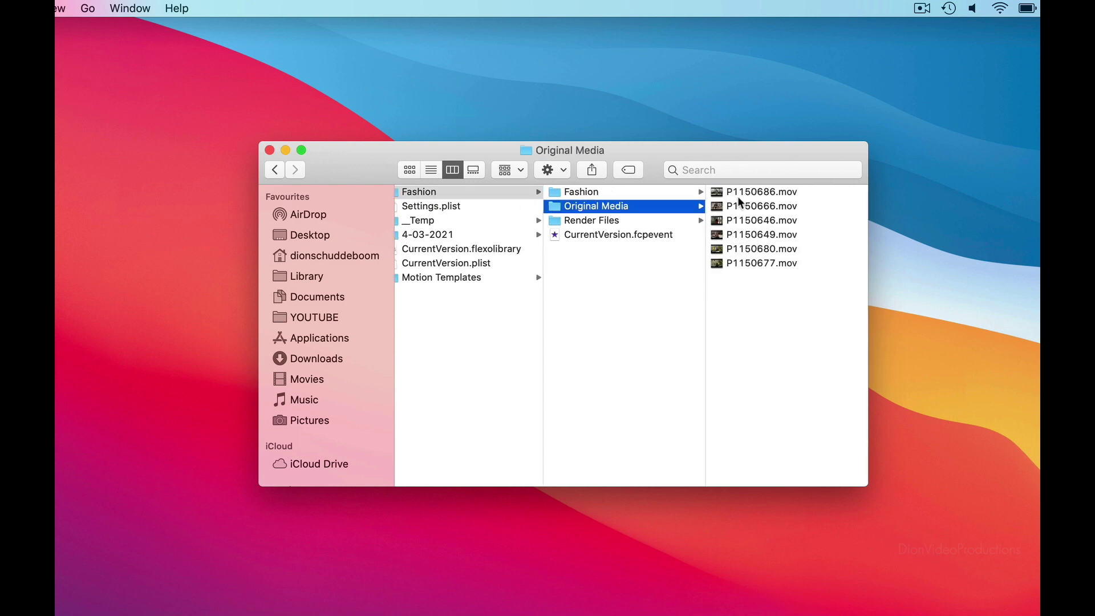
pyautogui.click(741, 193)
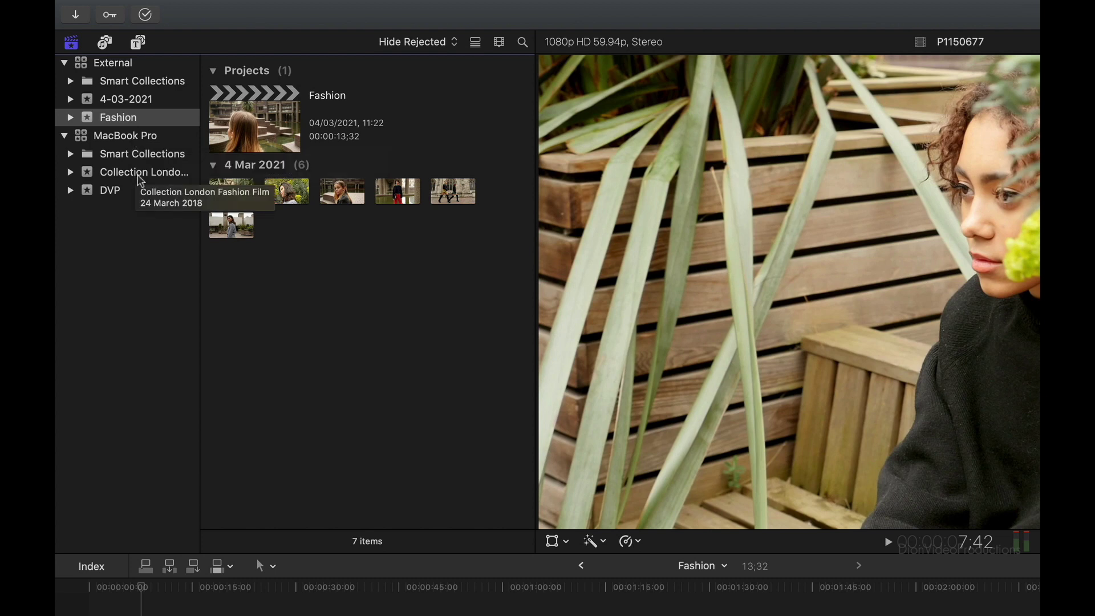
# Open and play the IG TIKTOK project from the Collection London Fashion Film event
pyautogui.click(139, 174)
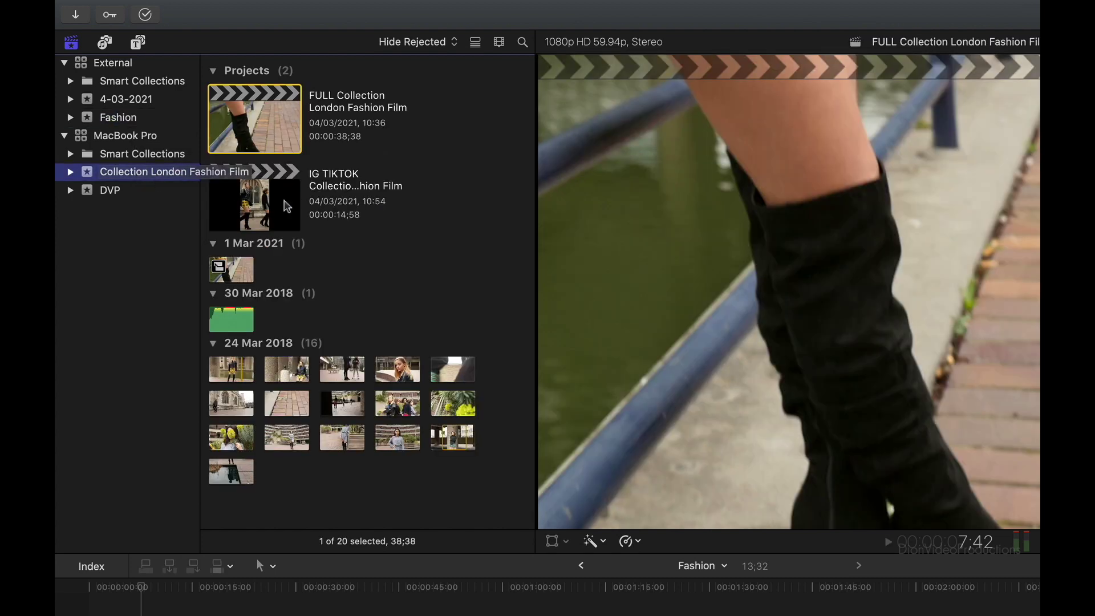
pyautogui.doubleClick(284, 201)
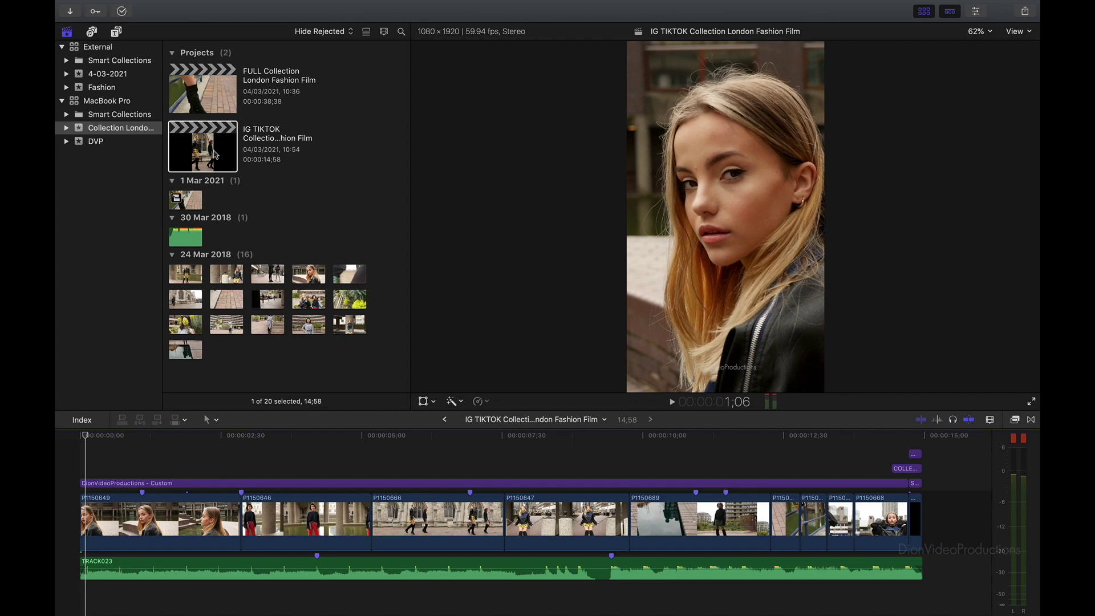
pyautogui.press('space')
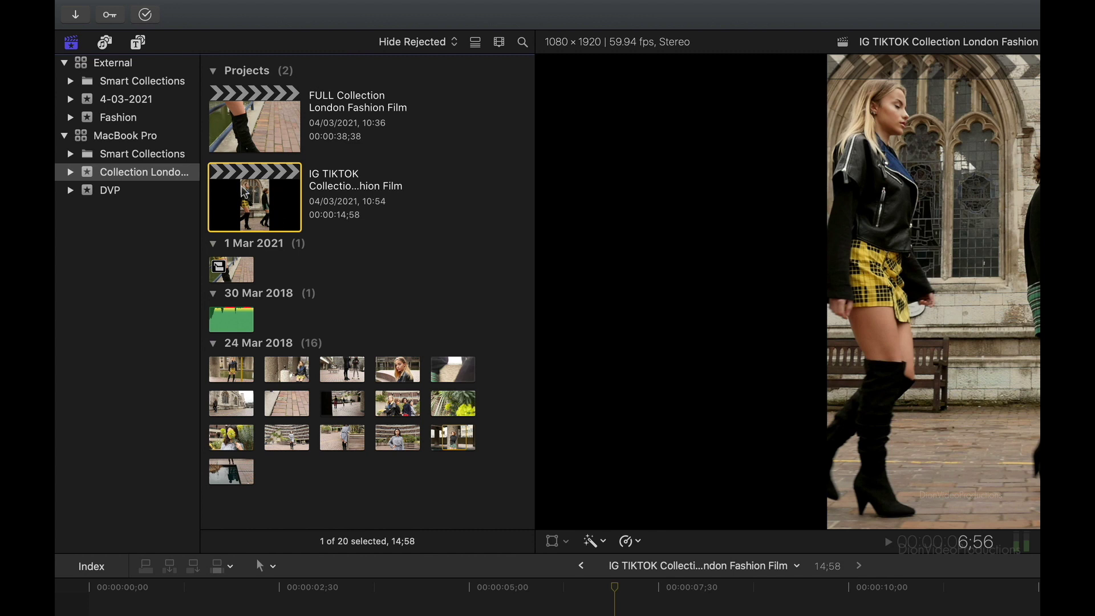
# Copy the IG TIKTOK project with its original media to the External library
pyautogui.click(203, 6)
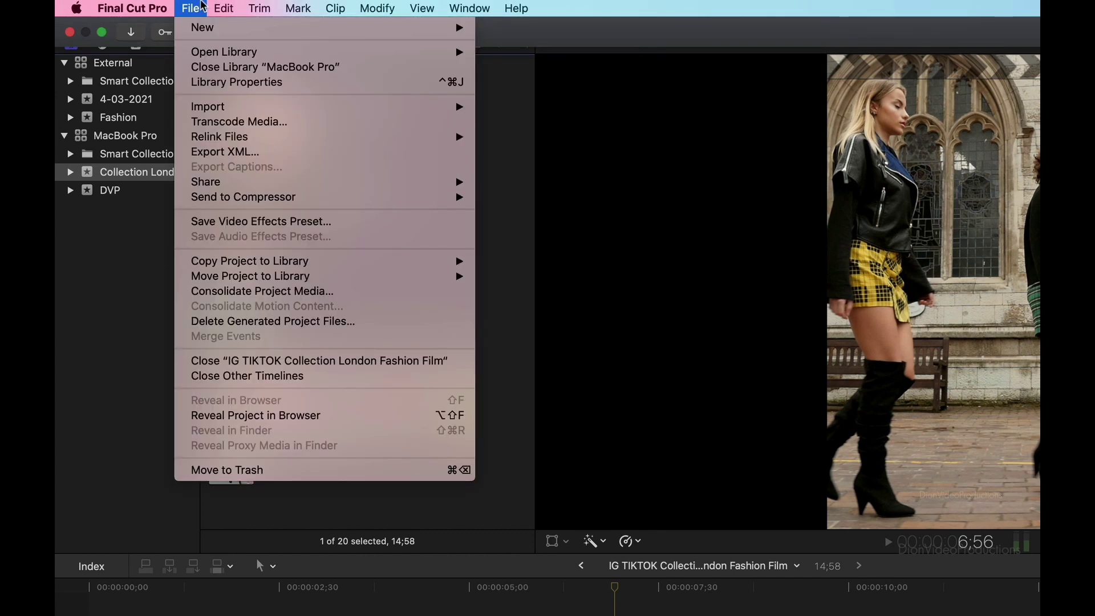
pyautogui.moveTo(250, 261)
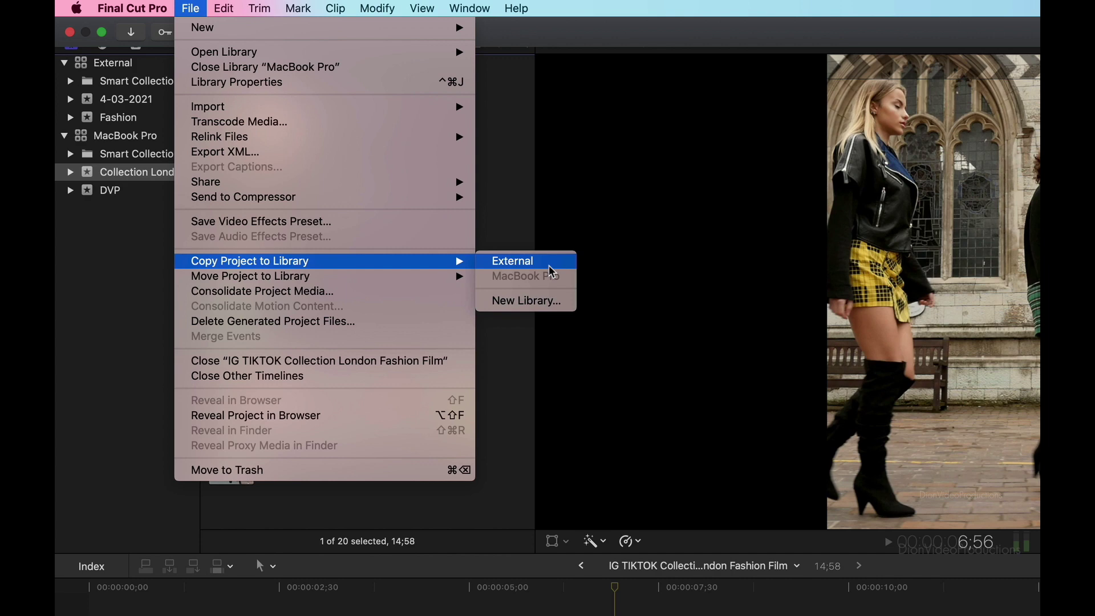
pyautogui.click(551, 271)
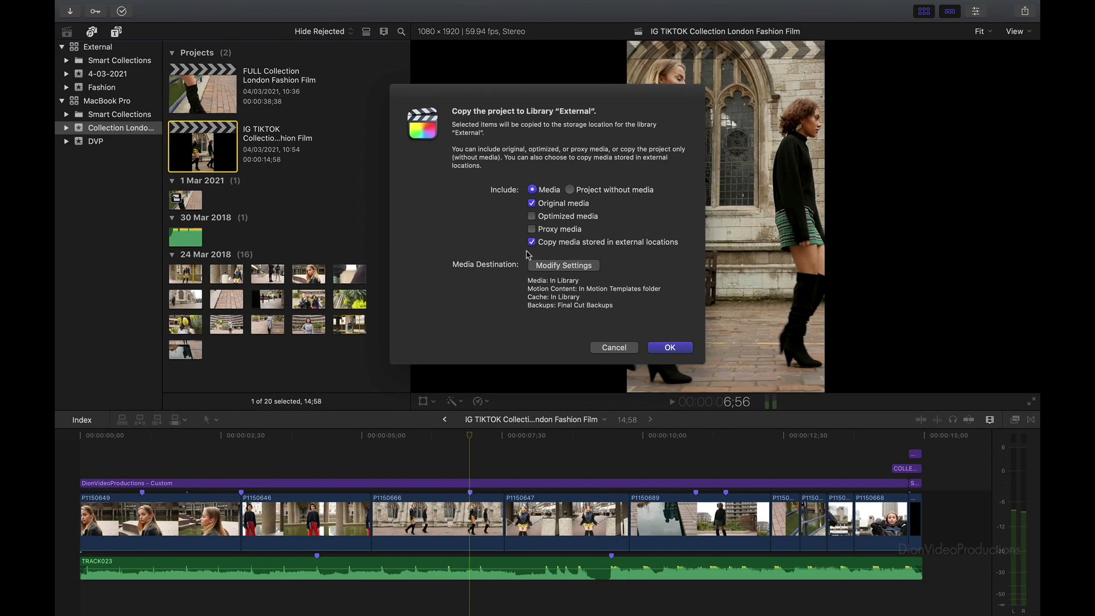
pyautogui.press('Return')
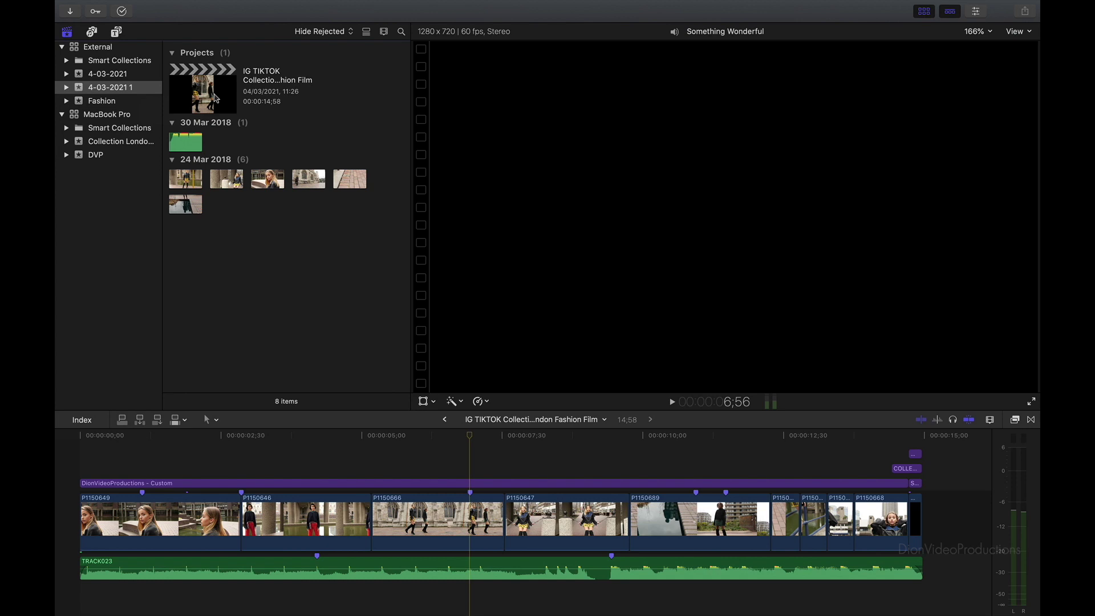
# Play the copied IG TIKTOK project in the External library from the start
pyautogui.doubleClick(216, 98)
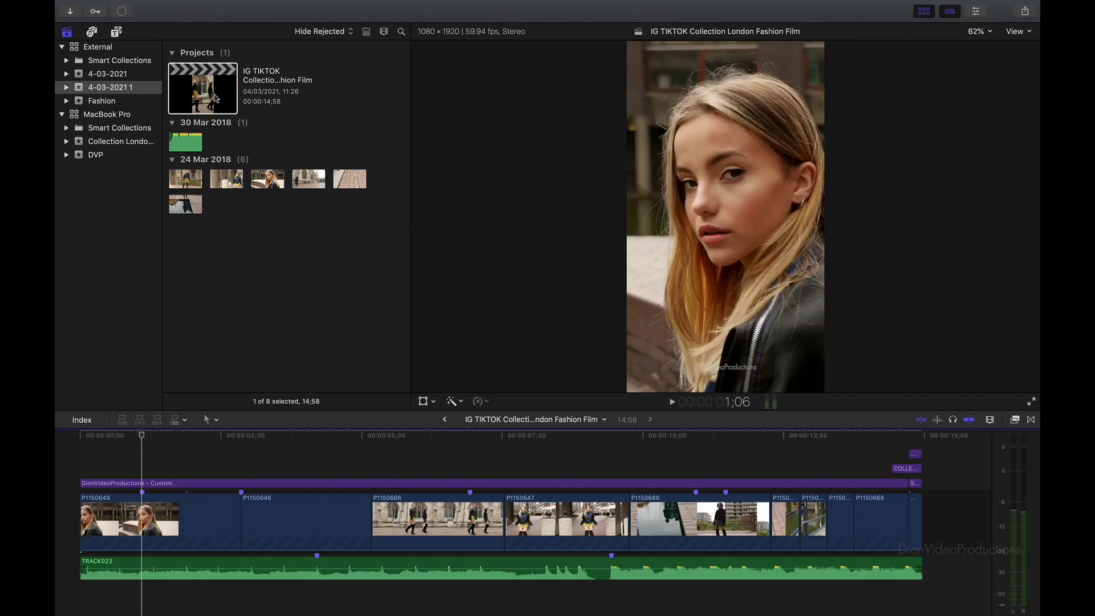
pyautogui.press('Home')
pyautogui.press('space')
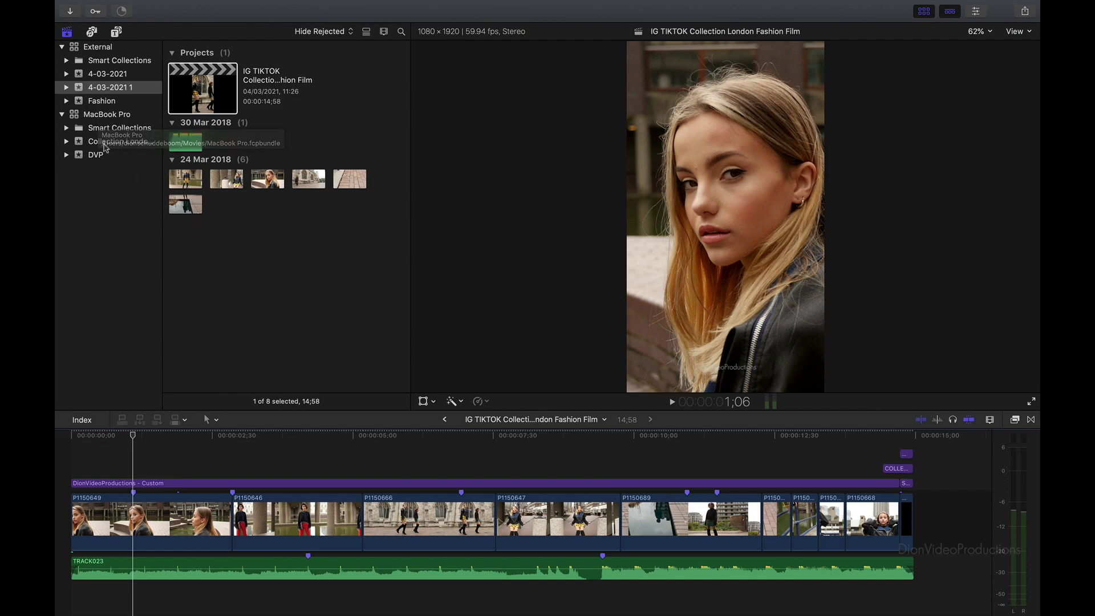
# Open the FULL Collection London Fashion Film project from the MacBook Pro library
pyautogui.click(105, 143)
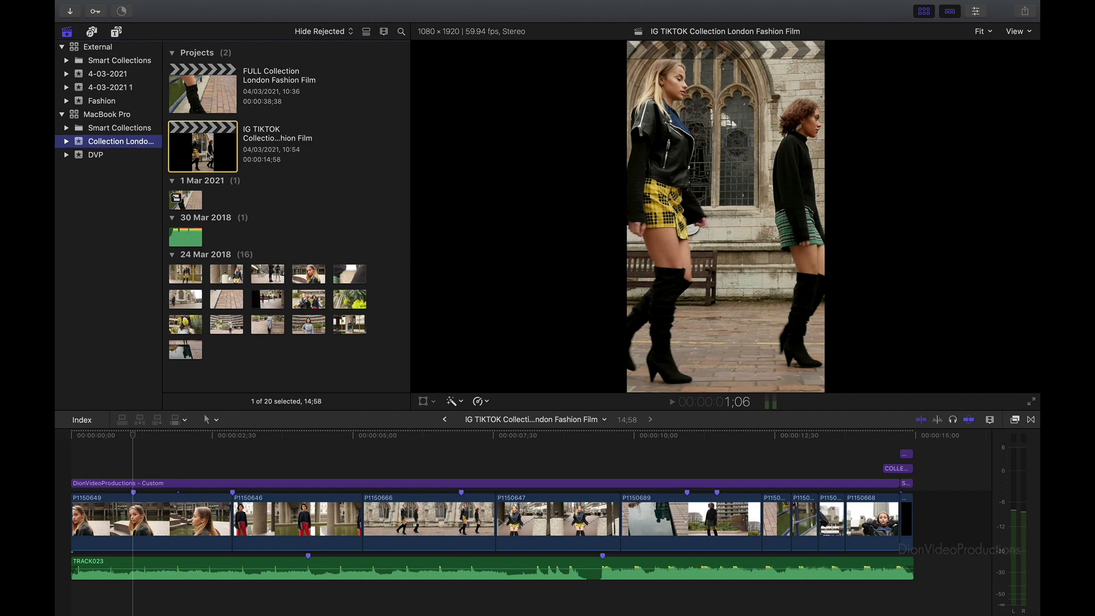
pyautogui.click(469, 493)
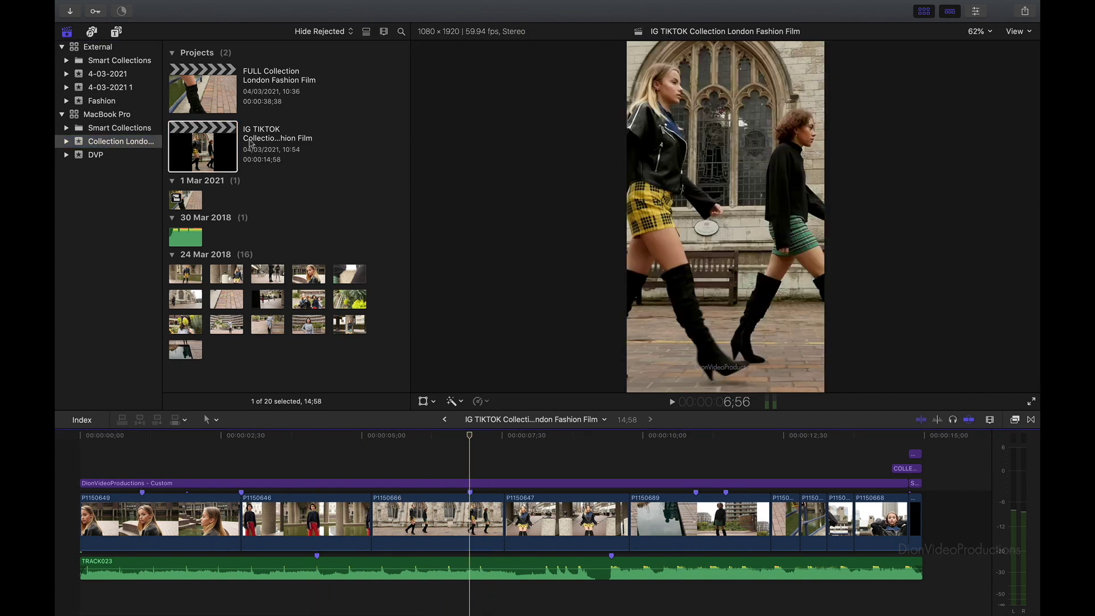
pyautogui.click(207, 104)
pyautogui.doubleClick(207, 104)
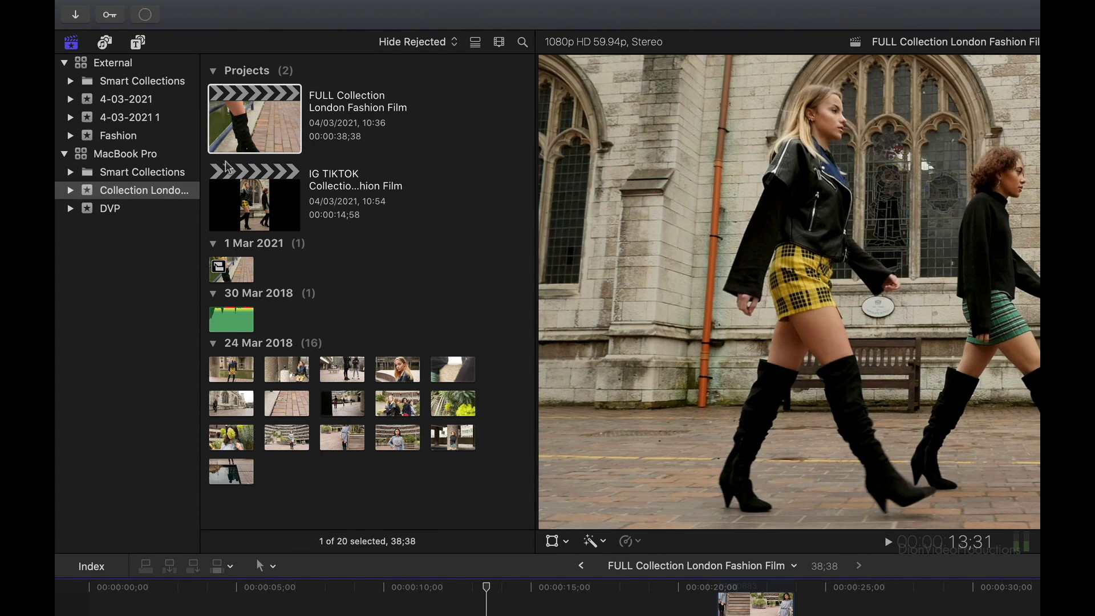
# Copy the Collection London Fashion Film event with its original media to External
pyautogui.click(187, 192)
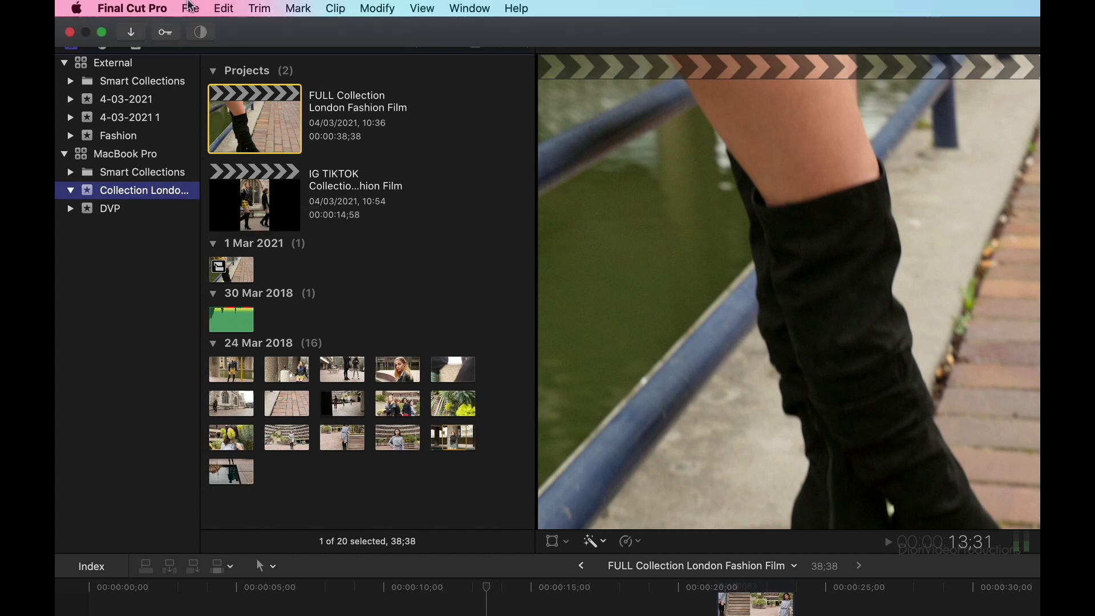
pyautogui.click(189, 7)
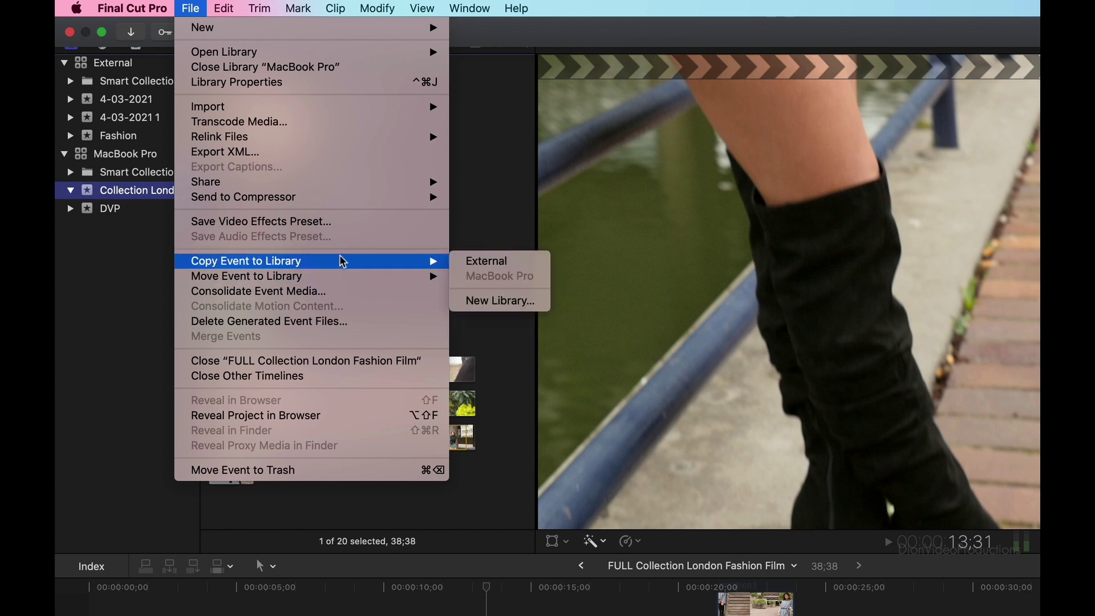
pyautogui.moveTo(245, 261)
pyautogui.click(523, 266)
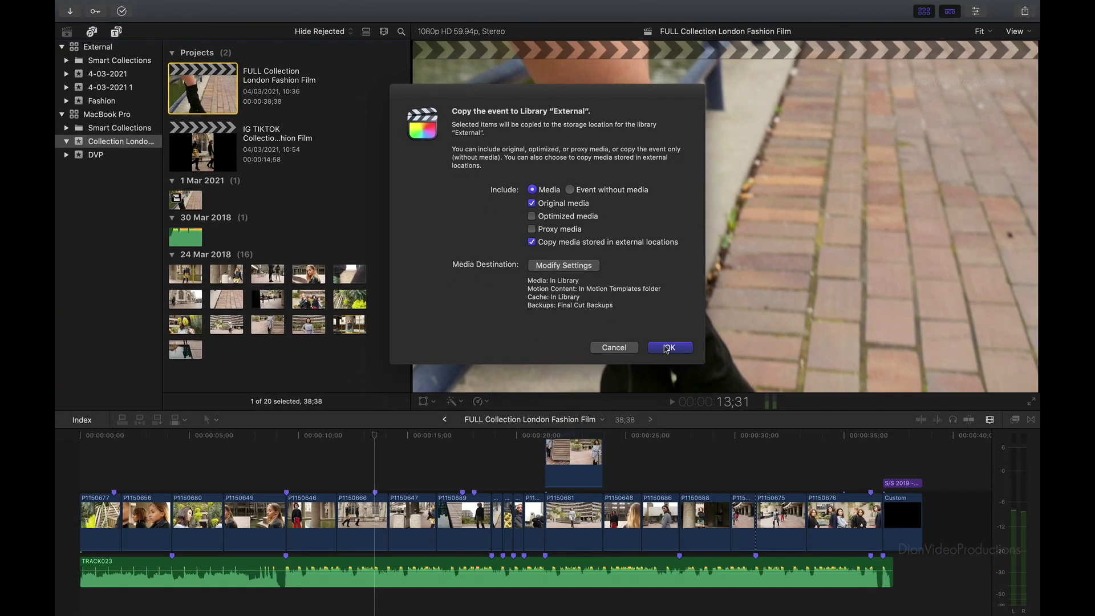
pyautogui.click(666, 349)
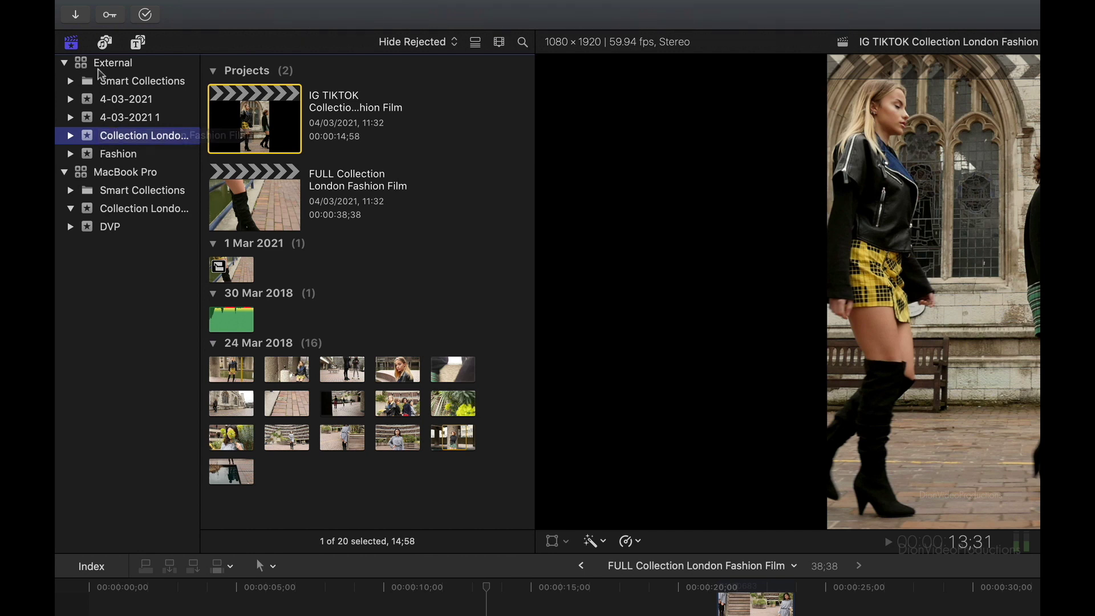
pyautogui.click(114, 212)
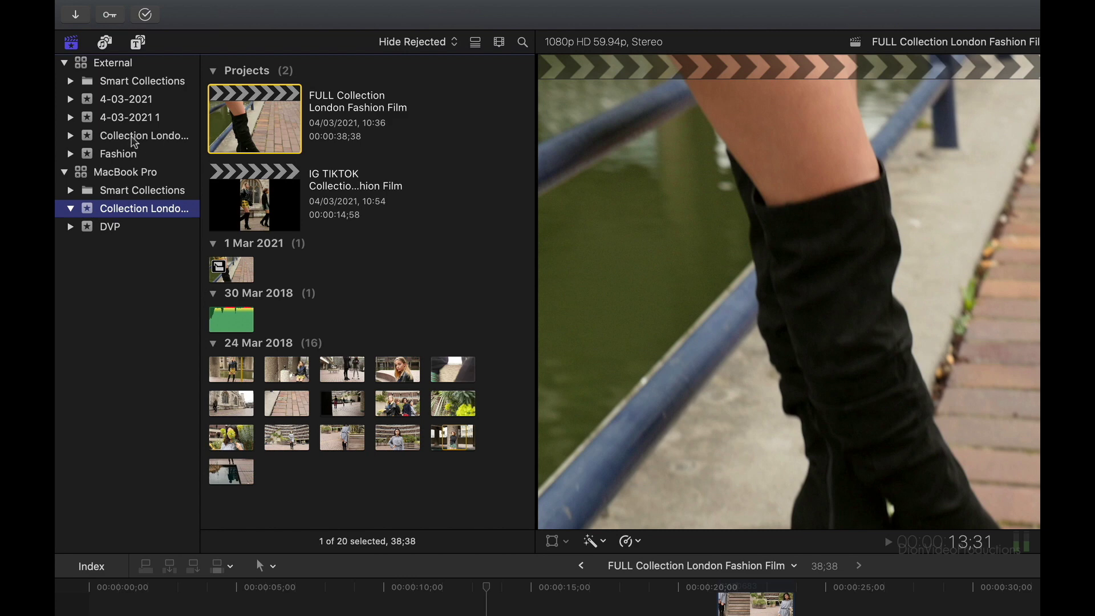
pyautogui.click(132, 138)
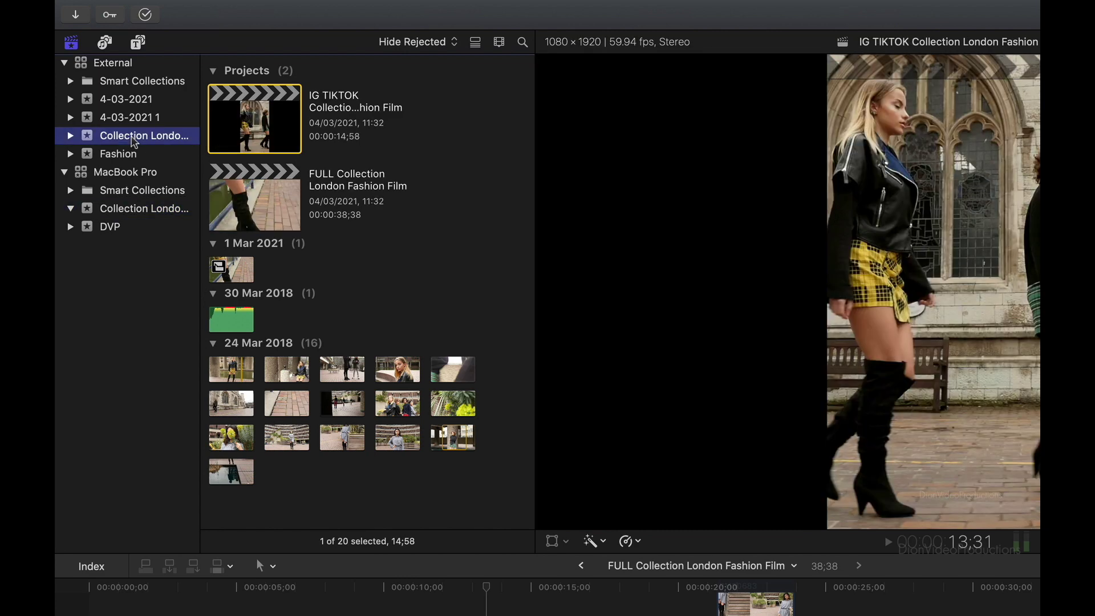
pyautogui.click(146, 210)
pyautogui.click(148, 141)
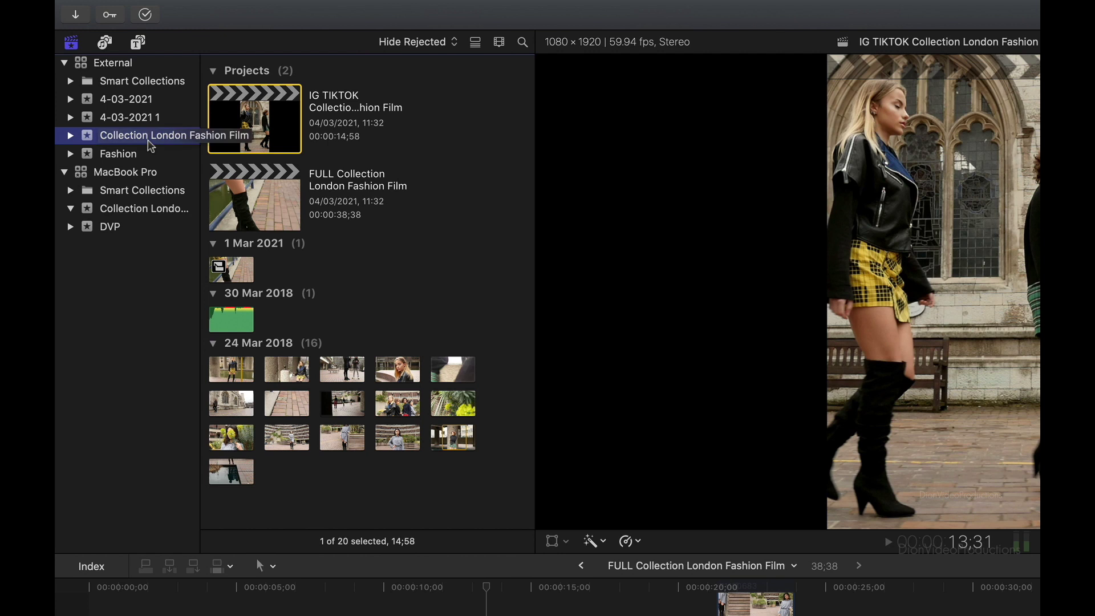
# Select the Collection London Fashion Film and DVP events together for moving to another library
pyautogui.click(132, 209)
pyautogui.keyDown('shift'); pyautogui.click(105, 227); pyautogui.keyUp('shift')
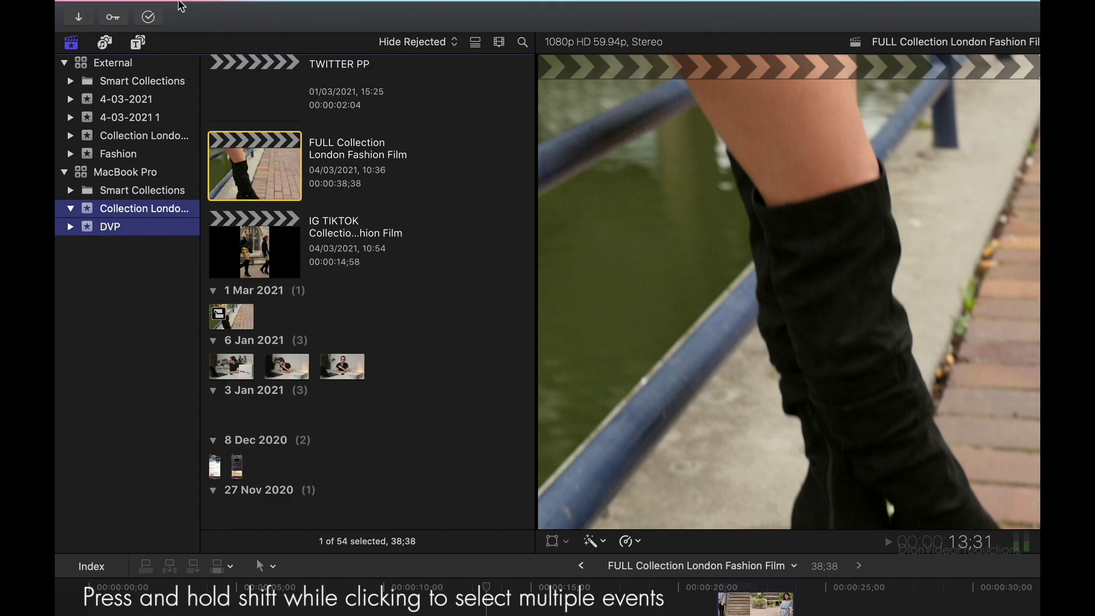
pyautogui.click(190, 8)
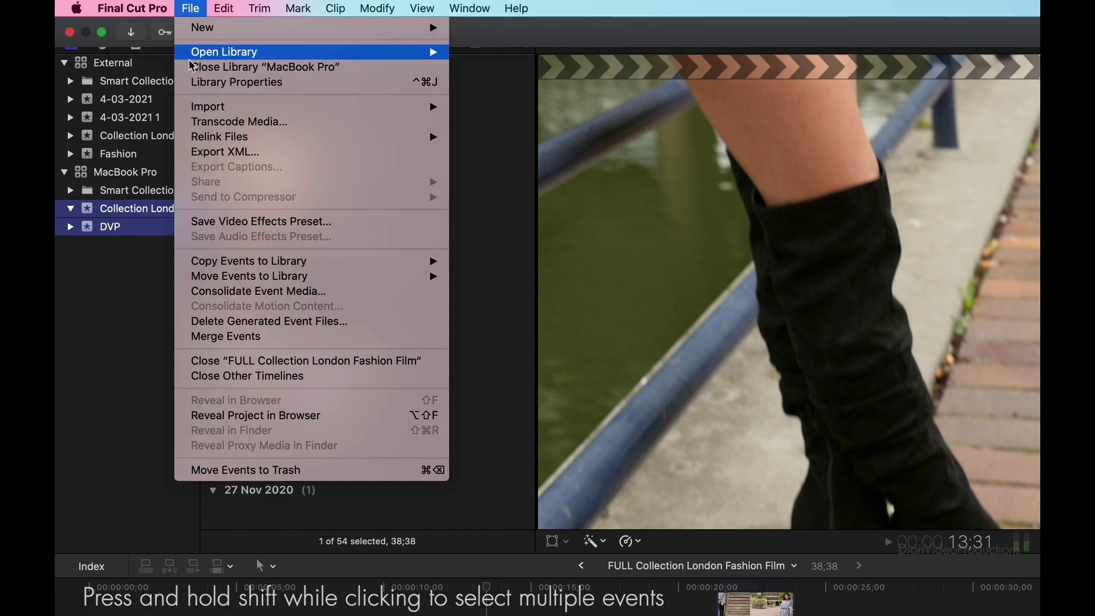